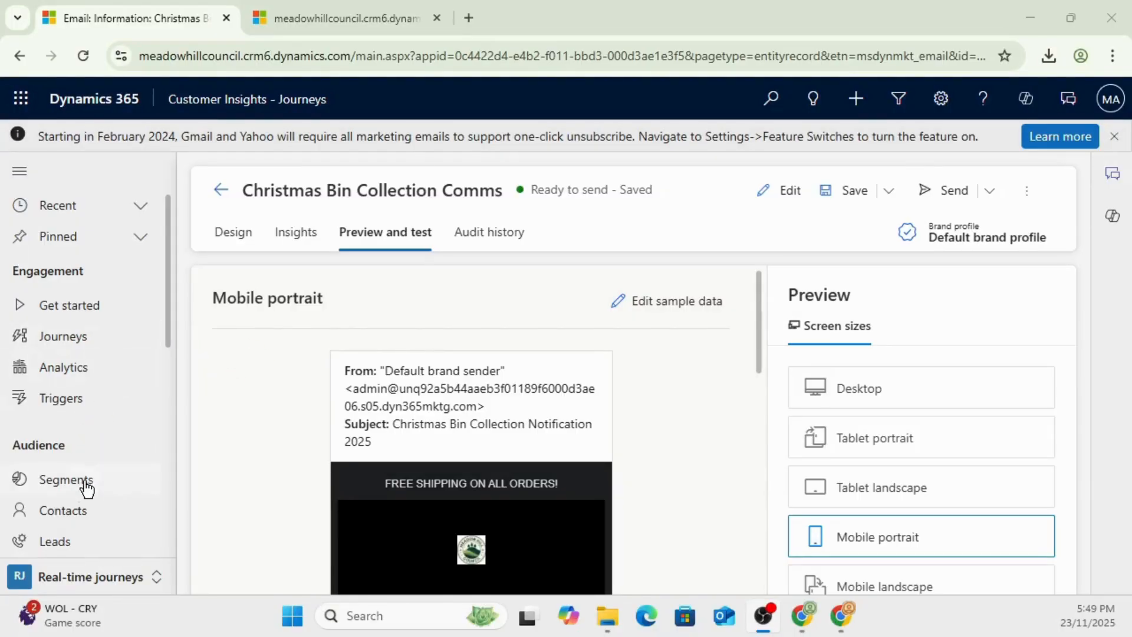
Start a new journey from blank, skipping Copilot, and make it segment-based.
{"action": "left_click", "coordinate": [84, 340]}
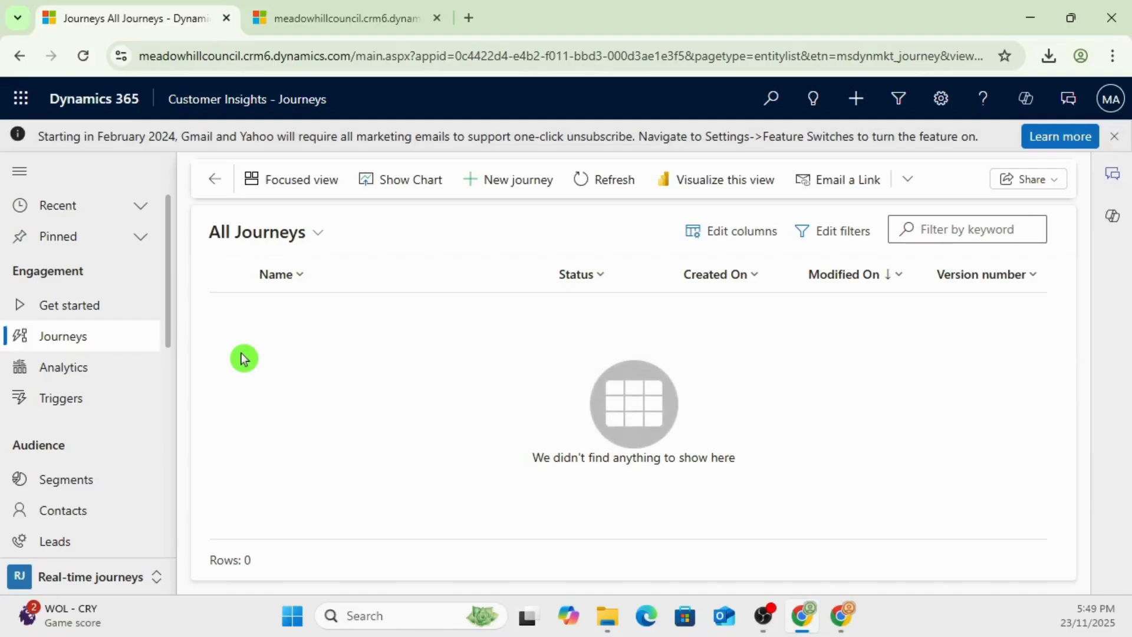
{"action": "left_click", "coordinate": [537, 187]}
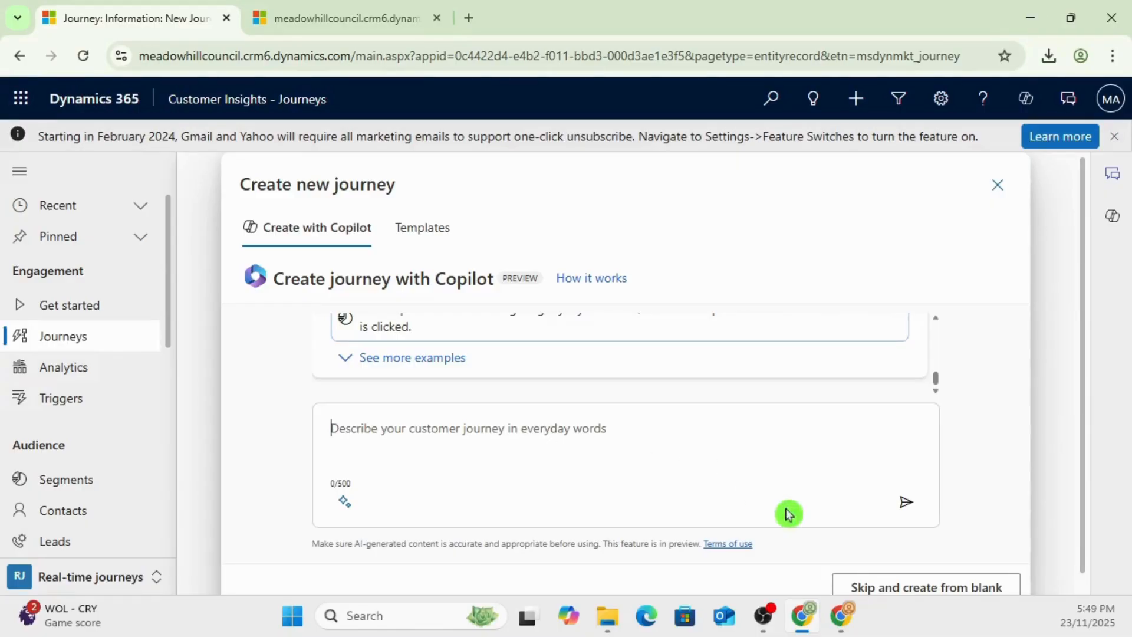
{"action": "left_click", "coordinate": [869, 589]}
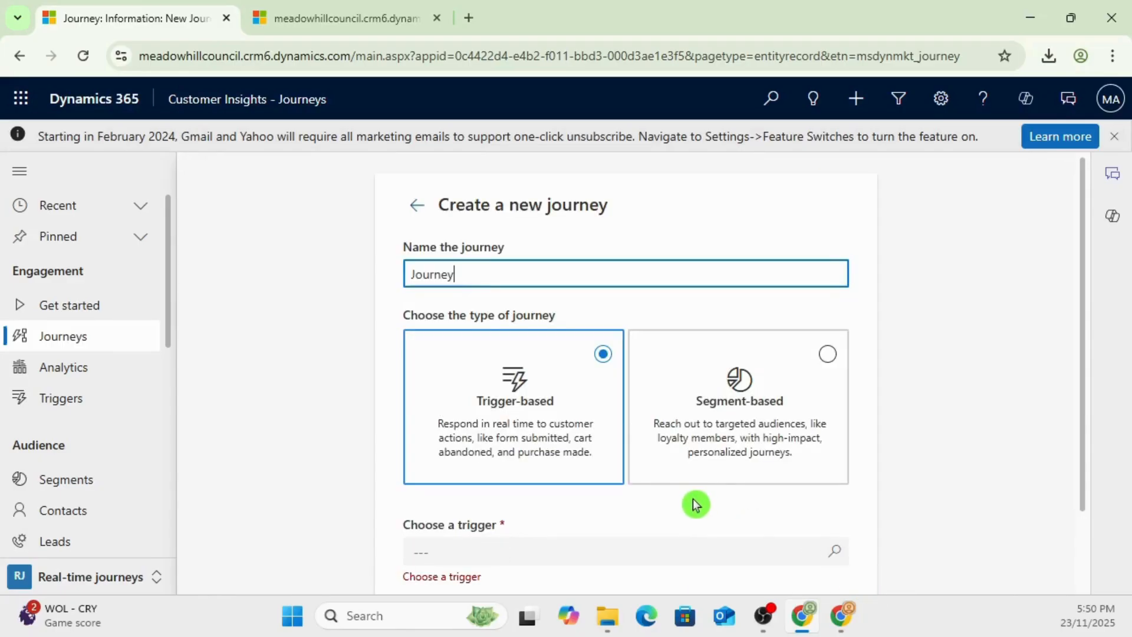
{"action": "left_click", "coordinate": [827, 354]}
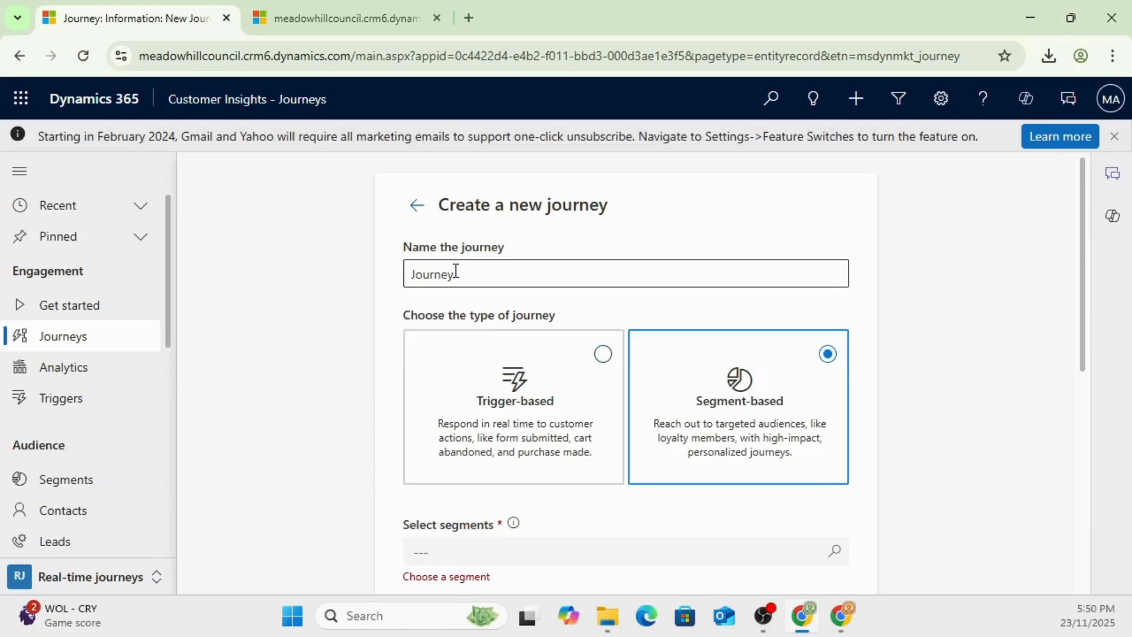
Name the journey "Christmas Bin Collection Journey".
{"action": "left_click_drag", "start_coordinate": [456, 271], "coordinate": [395, 275]}
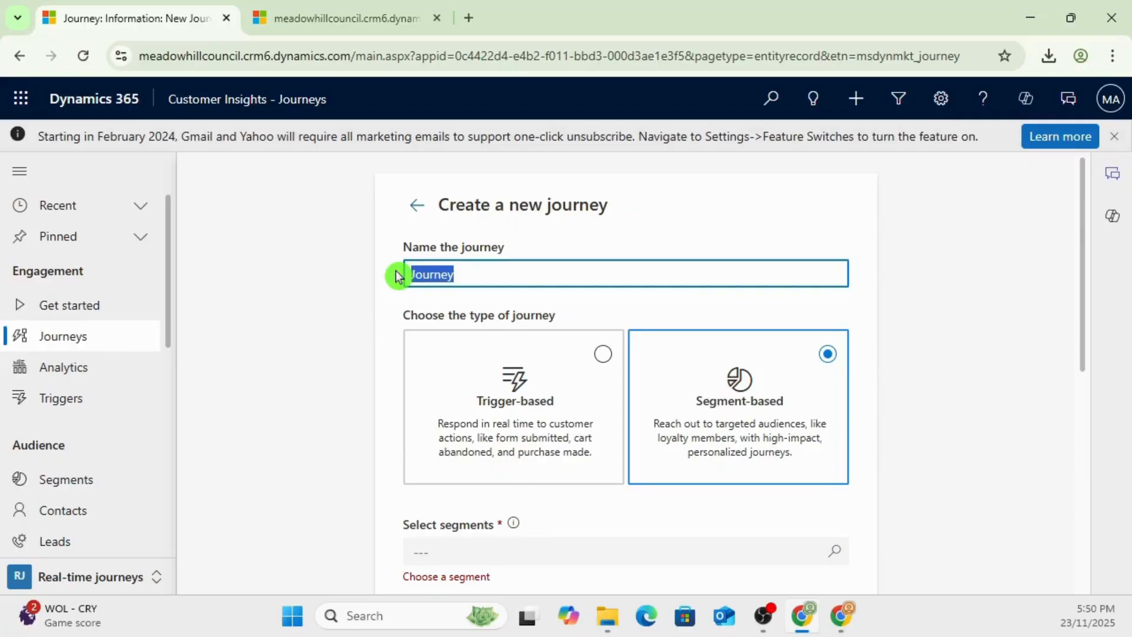
{"action": "type", "text": "Christmas B"}
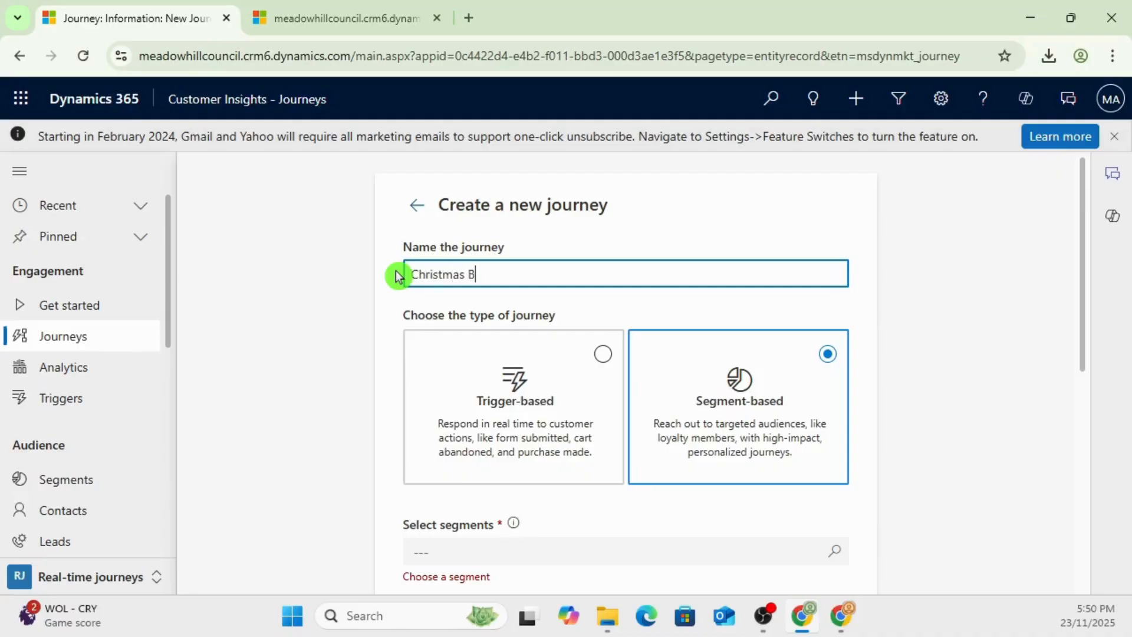
{"action": "type", "text": "in Collection Journey"}
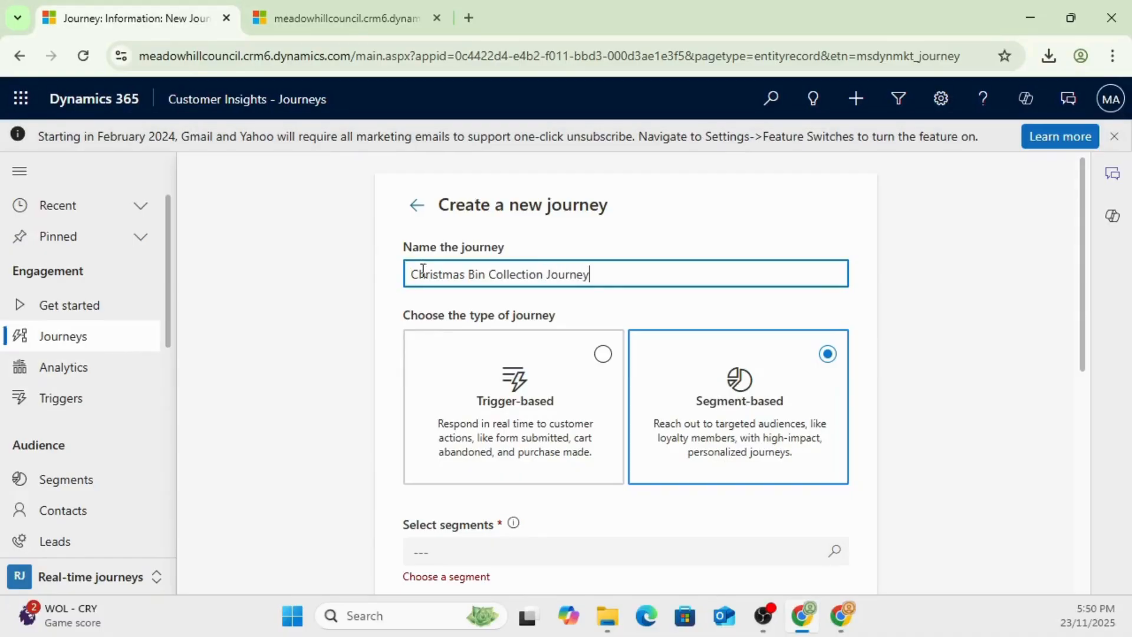
Target the MEADOW HILL RESIDENTS segment with a one-time journey where newly added audience members can start any time.
{"action": "scroll", "coordinate": [611, 321], "scroll_direction": "down", "scroll_amount": 3}
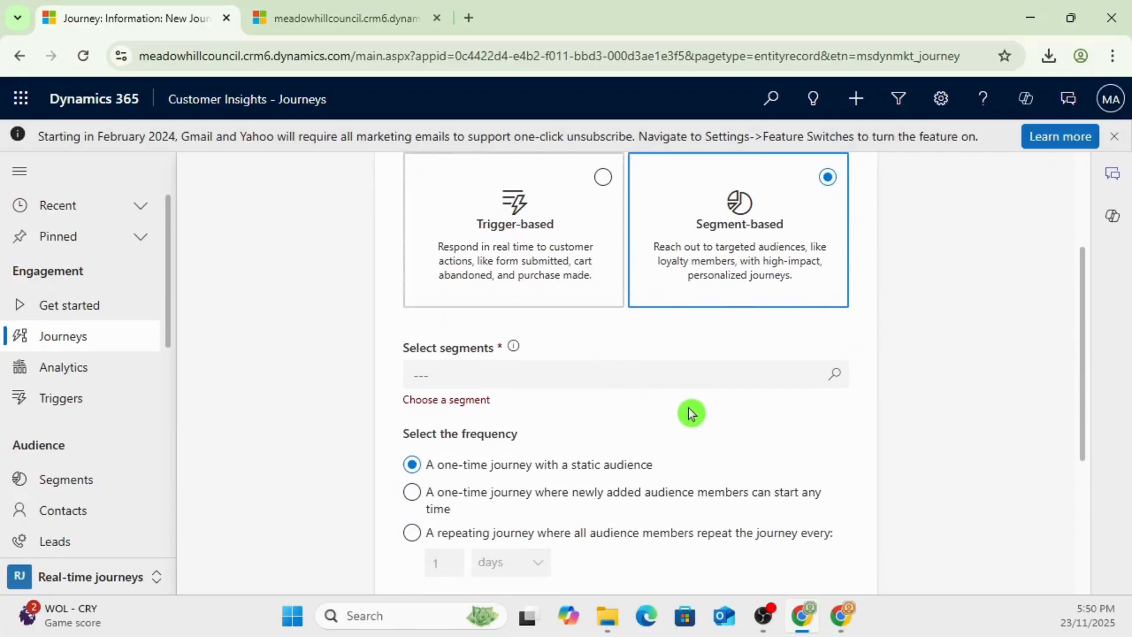
{"action": "left_click", "coordinate": [835, 376]}
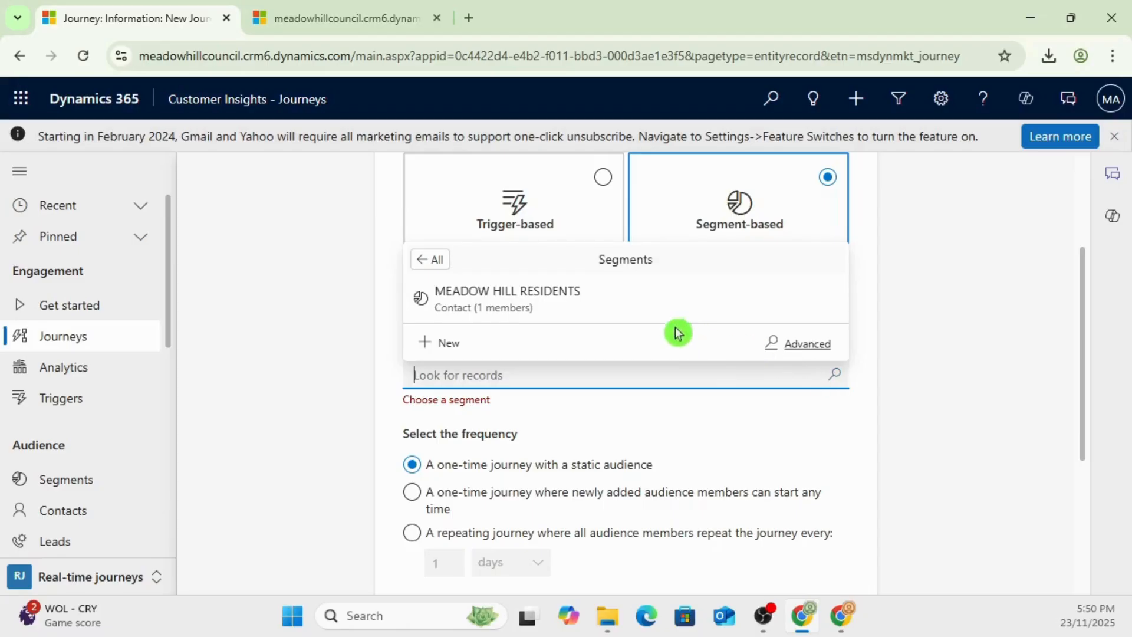
{"action": "left_click", "coordinate": [614, 306]}
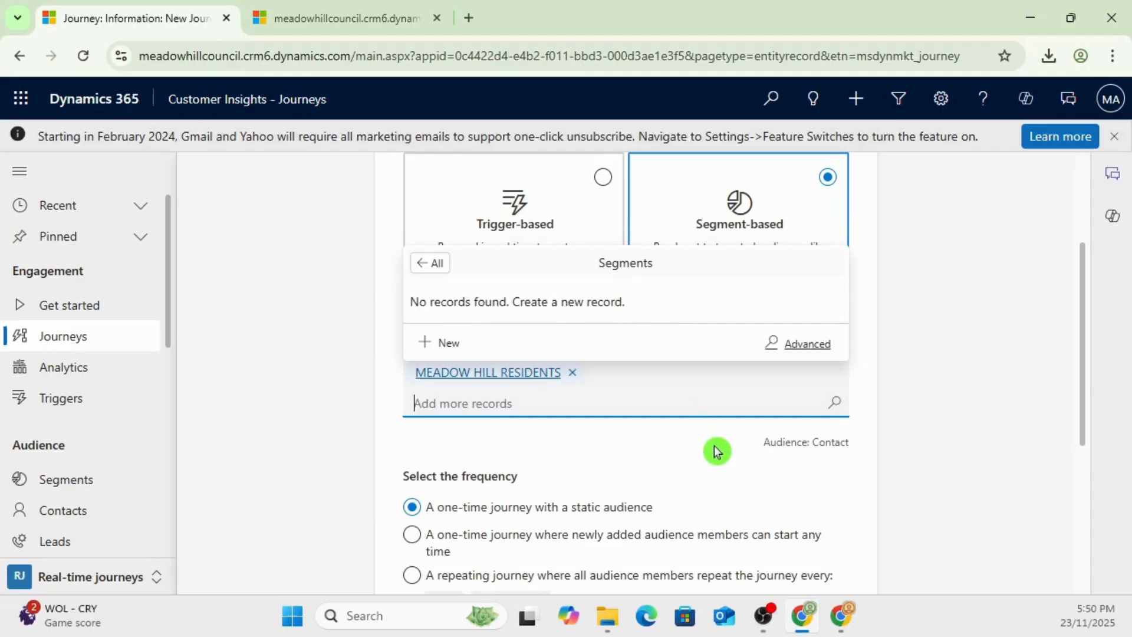
{"action": "scroll", "coordinate": [713, 444], "scroll_direction": "down", "scroll_amount": 2}
{"action": "scroll", "coordinate": [714, 444], "scroll_direction": "down", "scroll_amount": 2}
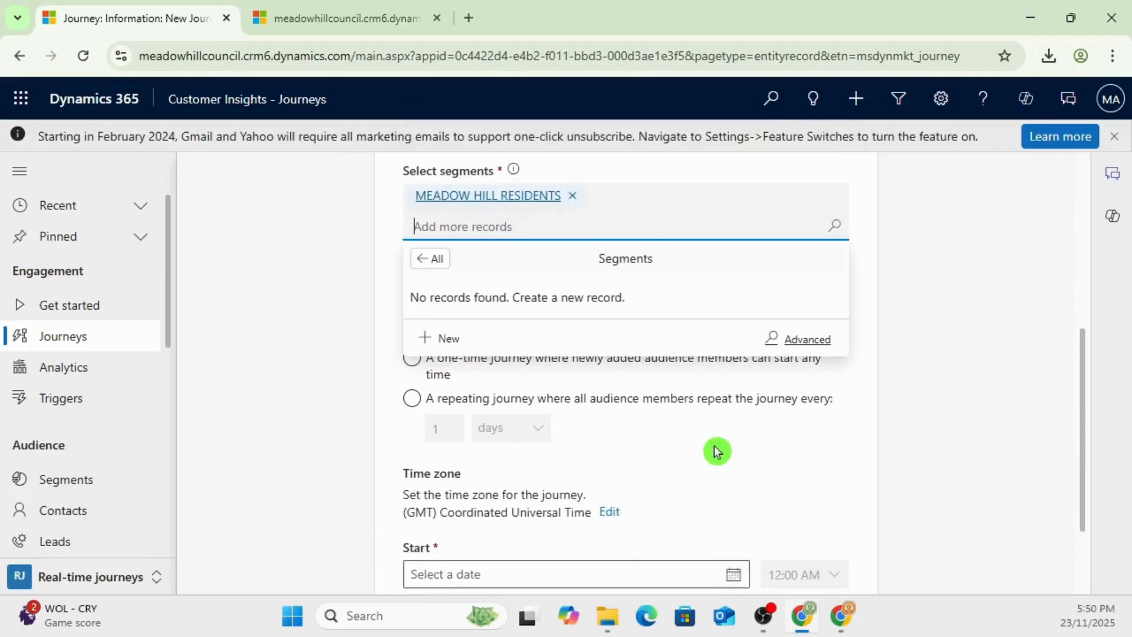
{"action": "left_click", "coordinate": [735, 475]}
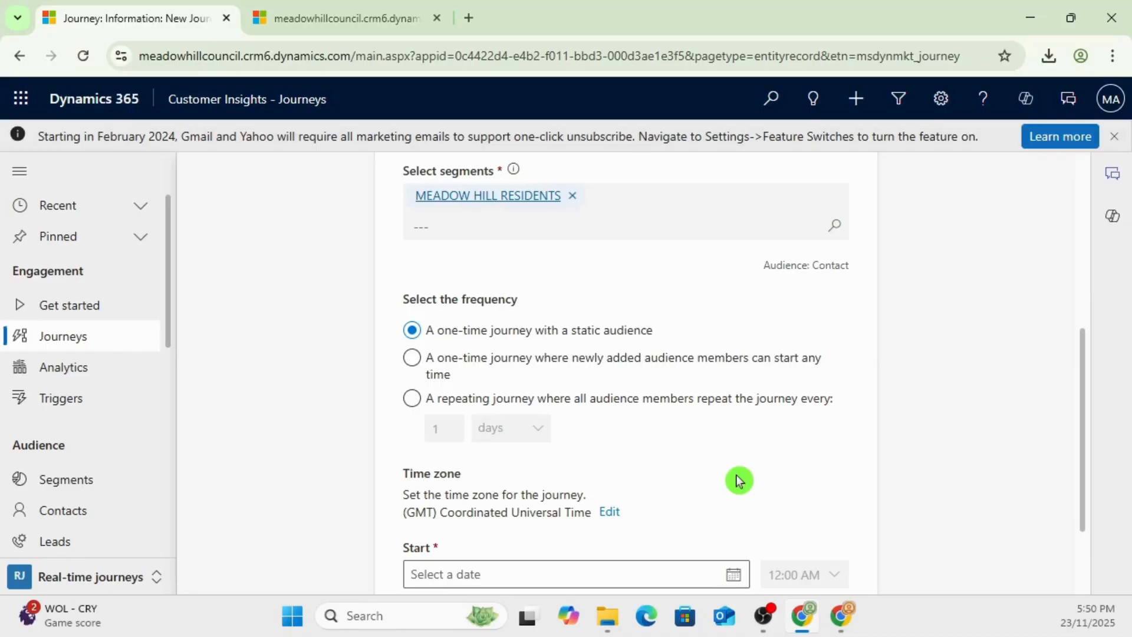
{"action": "left_click", "coordinate": [680, 361]}
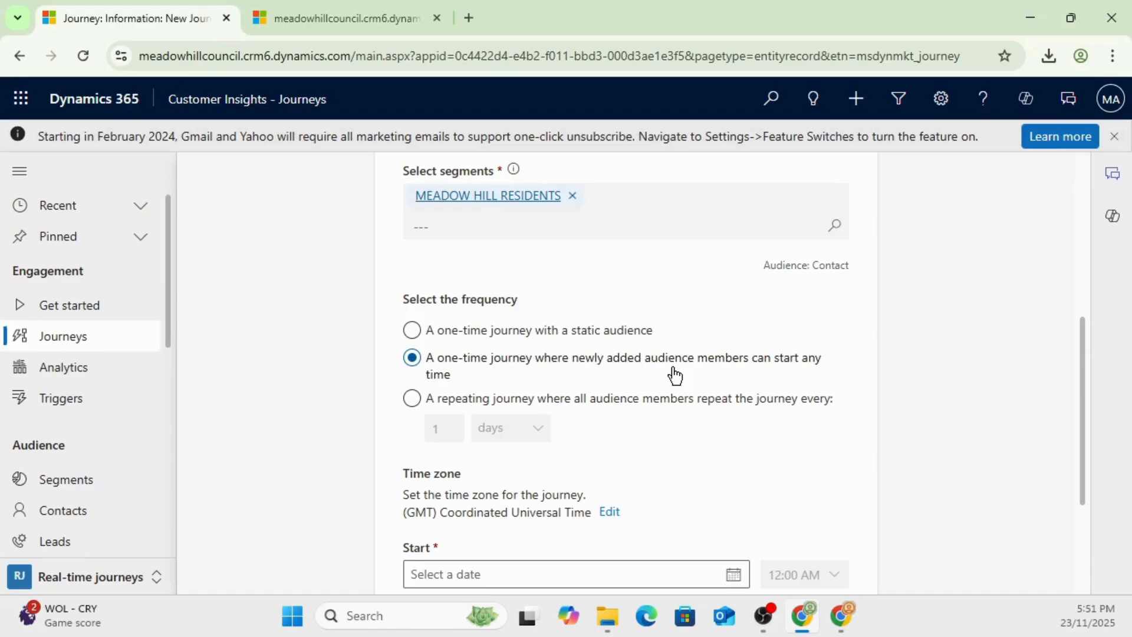
Set the journey's time zone to (GMT+10:00) Canberra, Melbourne, Sydney.
{"action": "scroll", "coordinate": [727, 452], "scroll_direction": "down", "scroll_amount": 2}
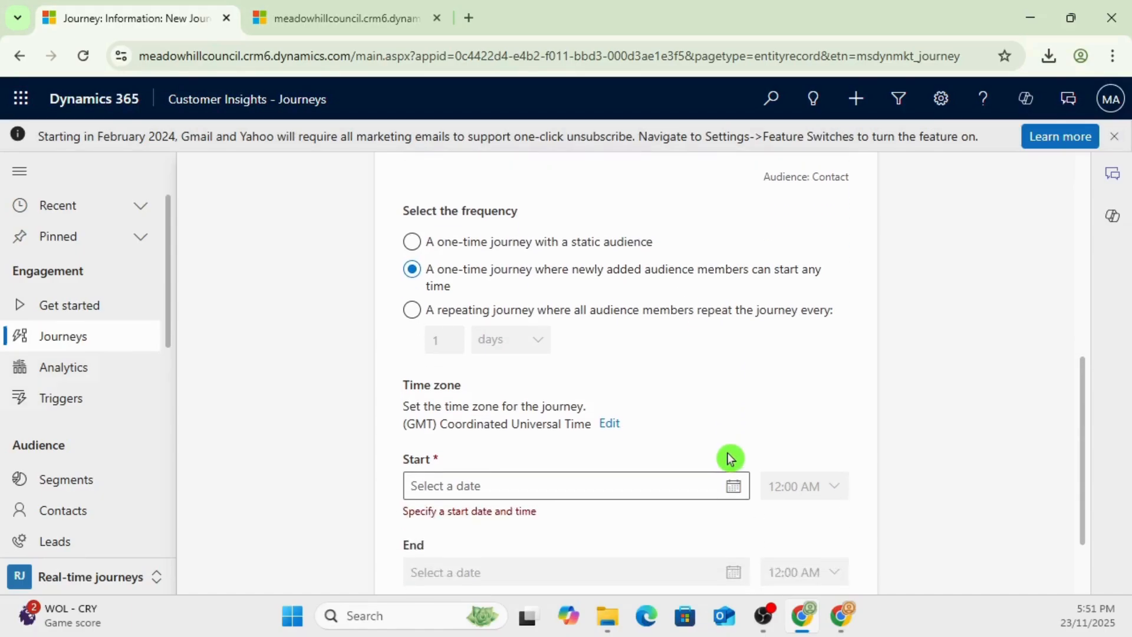
{"action": "scroll", "coordinate": [727, 458], "scroll_direction": "down", "scroll_amount": 2}
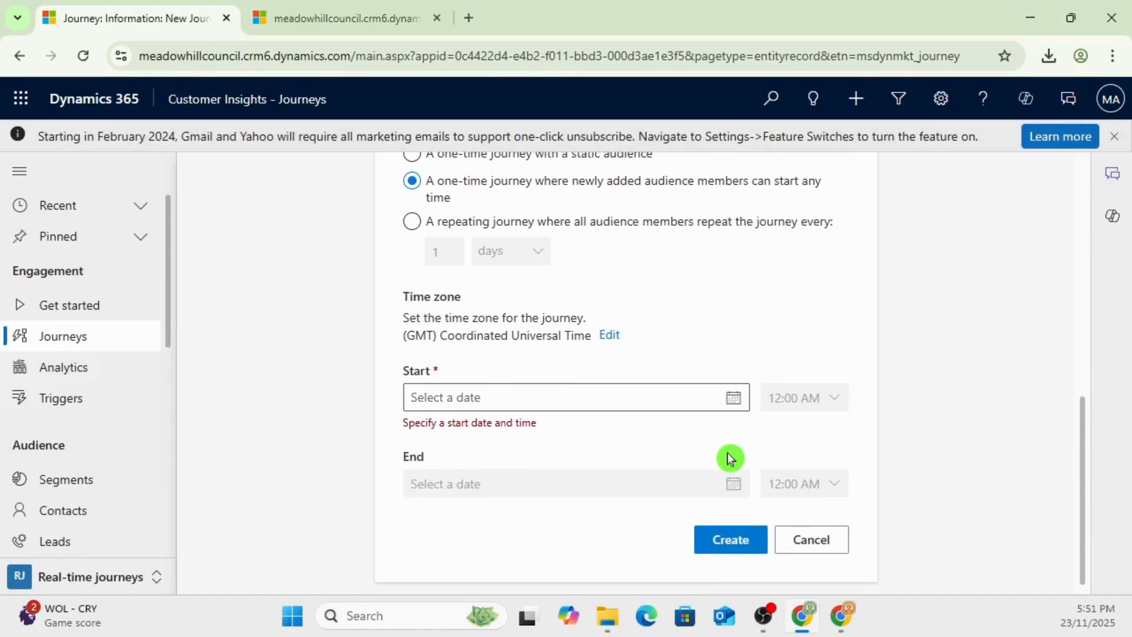
{"action": "left_click", "coordinate": [609, 335]}
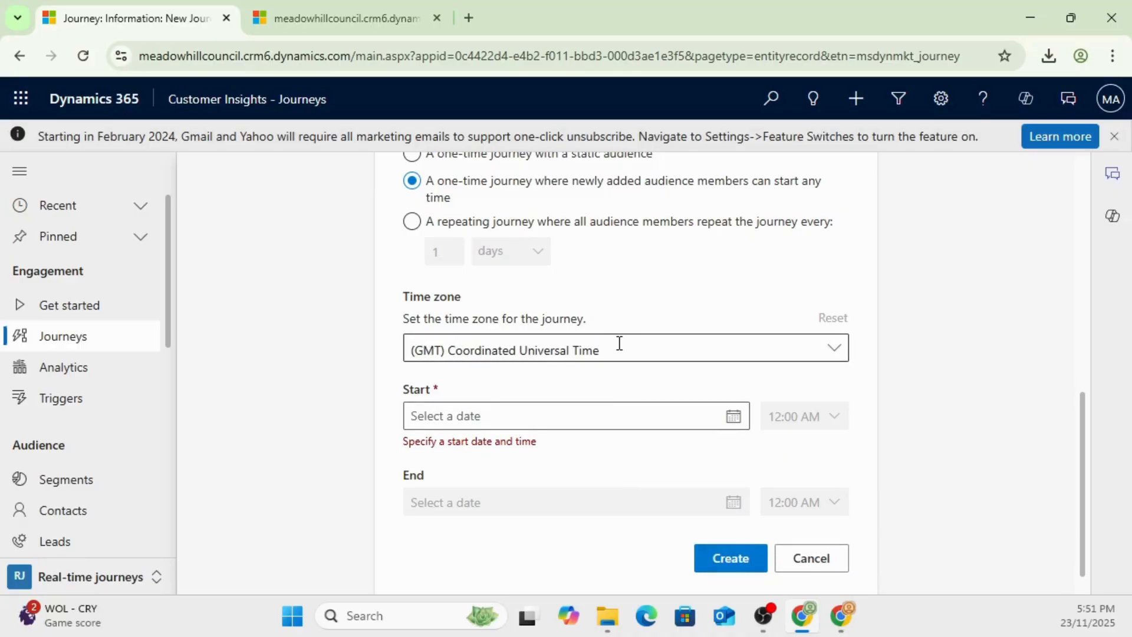
{"action": "left_click", "coordinate": [618, 342]}
{"action": "left_click", "coordinate": [835, 350]}
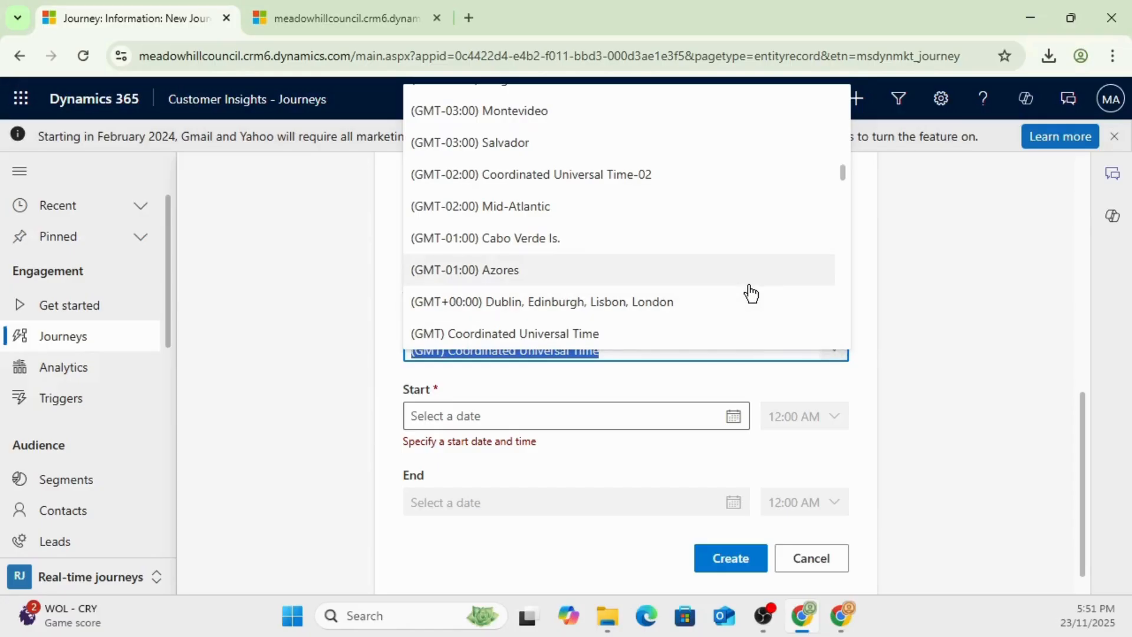
{"action": "scroll", "coordinate": [749, 293], "scroll_direction": "down", "scroll_amount": 3}
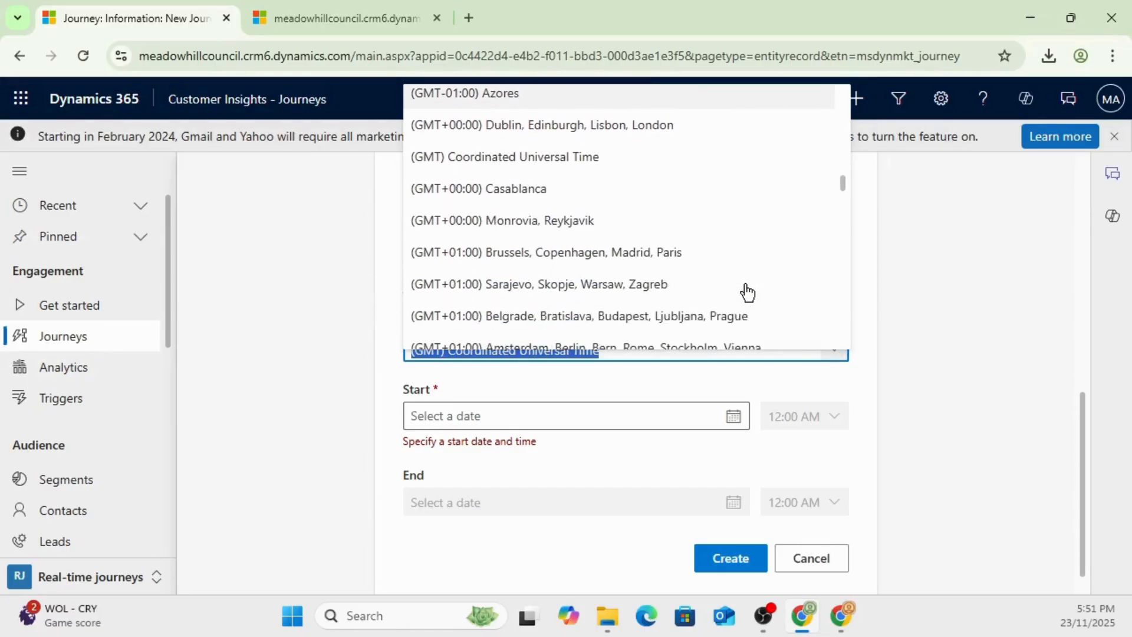
{"action": "scroll", "coordinate": [748, 292], "scroll_direction": "down", "scroll_amount": 8}
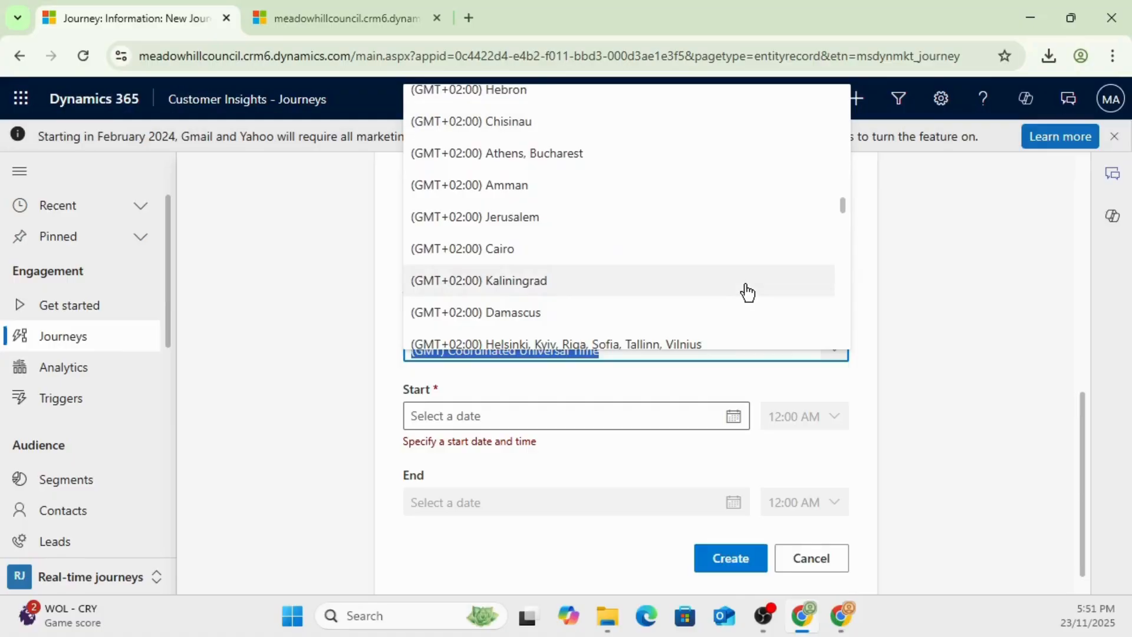
{"action": "scroll", "coordinate": [747, 293], "scroll_direction": "down", "scroll_amount": 3}
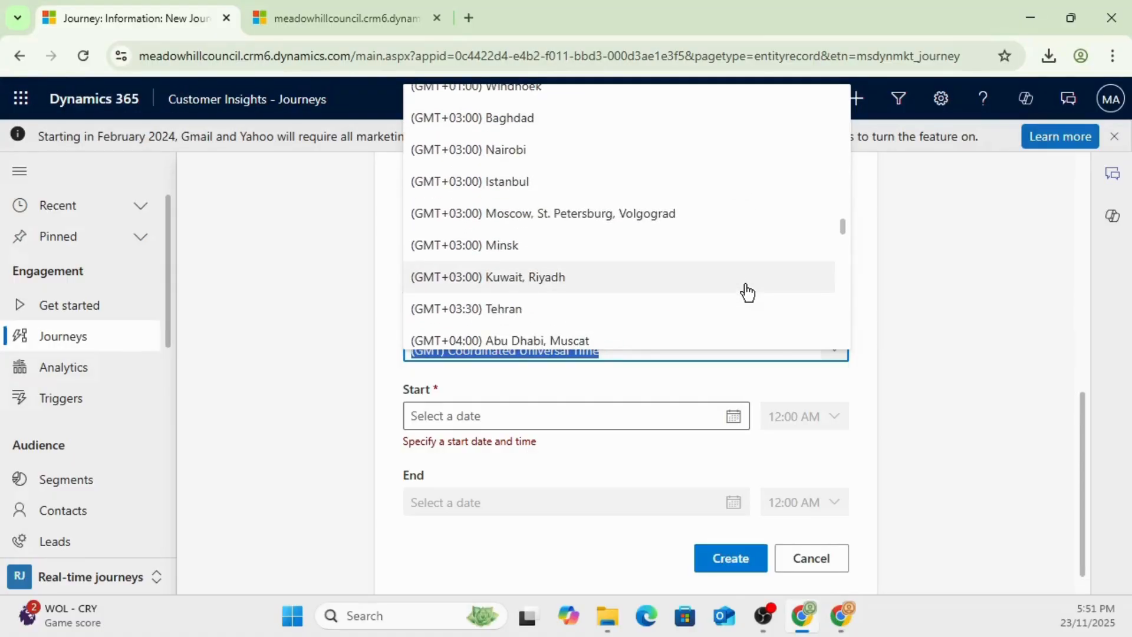
{"action": "scroll", "coordinate": [748, 292], "scroll_direction": "down", "scroll_amount": 7}
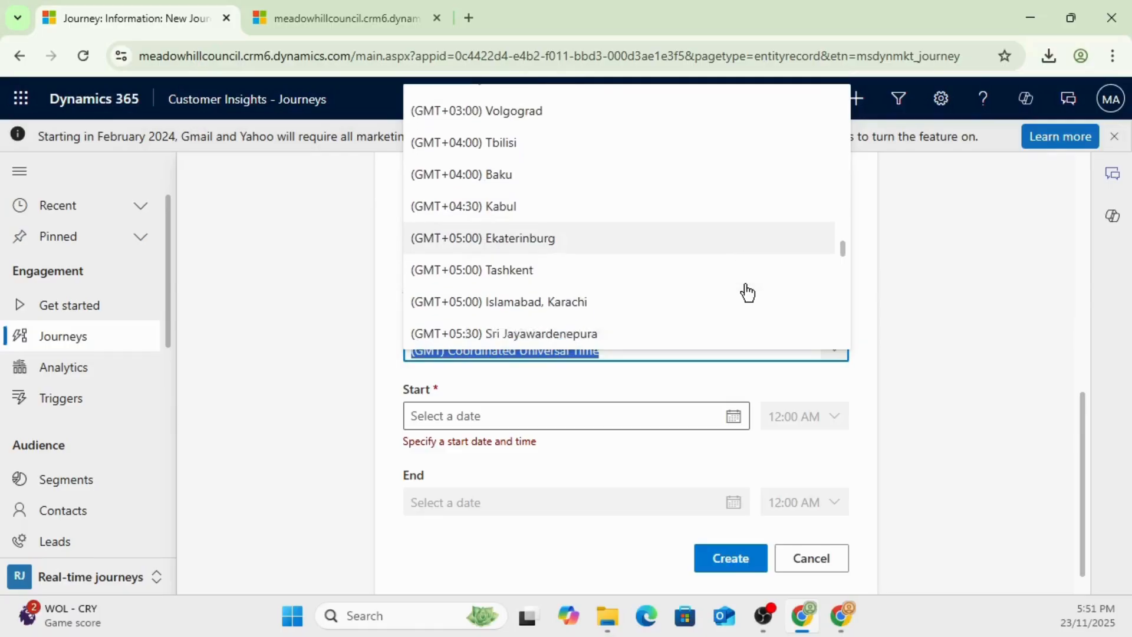
{"action": "scroll", "coordinate": [748, 293], "scroll_direction": "down", "scroll_amount": 1}
{"action": "scroll", "coordinate": [748, 292], "scroll_direction": "down", "scroll_amount": 8}
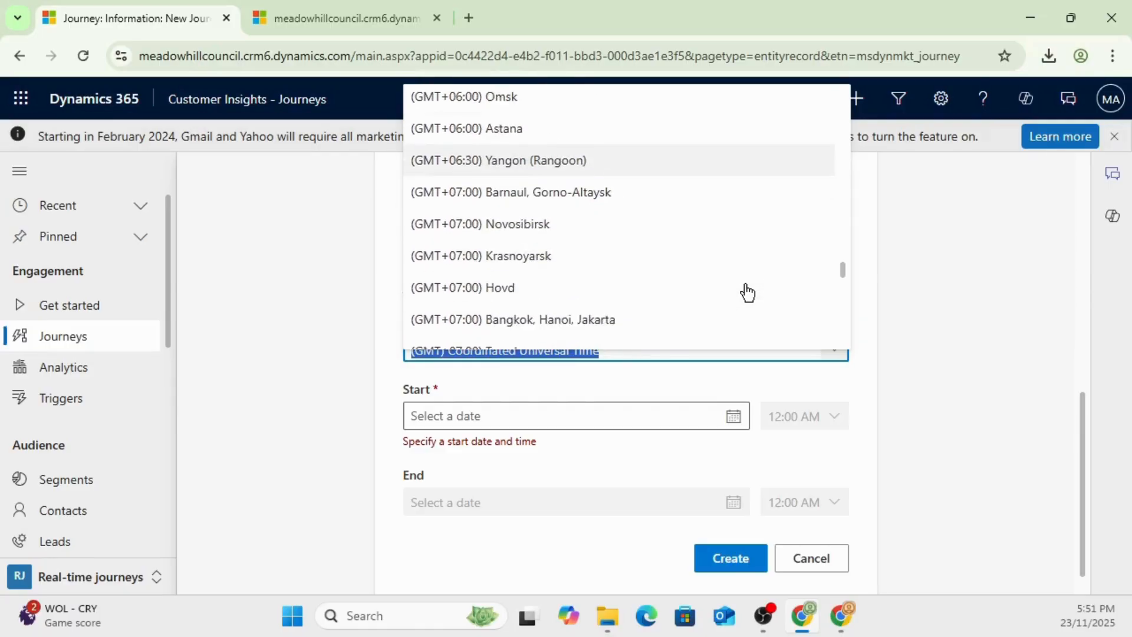
{"action": "scroll", "coordinate": [747, 293], "scroll_direction": "down", "scroll_amount": 6}
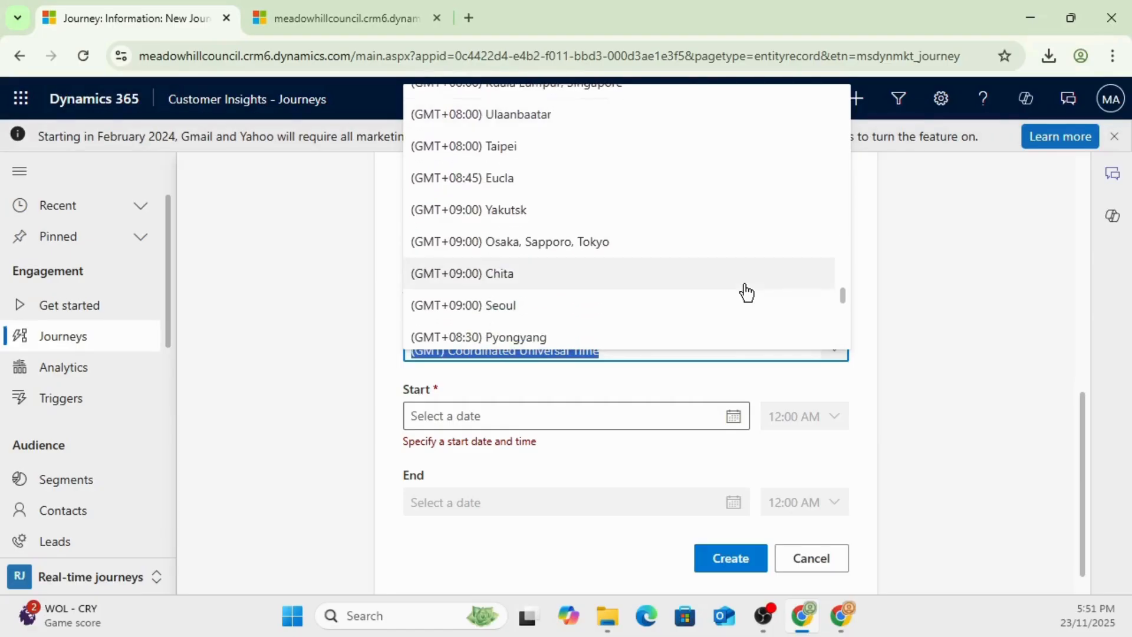
{"action": "left_click", "coordinate": [695, 269]}
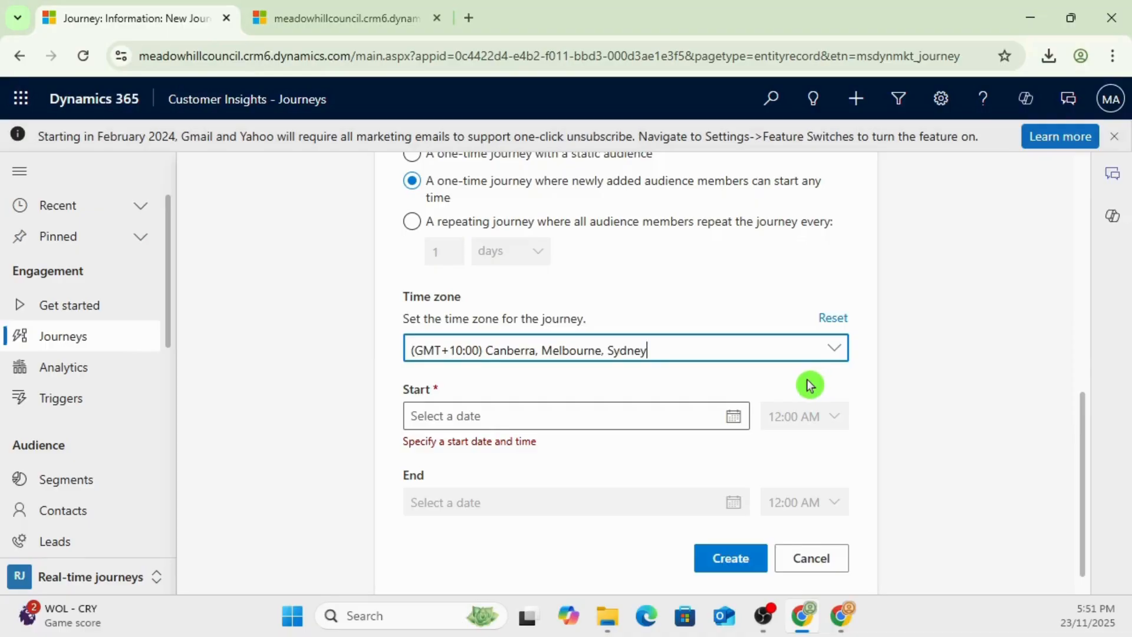
Set the journey's start to Wed, Dec 24, 2025 at 9:00 AM.
{"action": "left_click", "coordinate": [726, 418]}
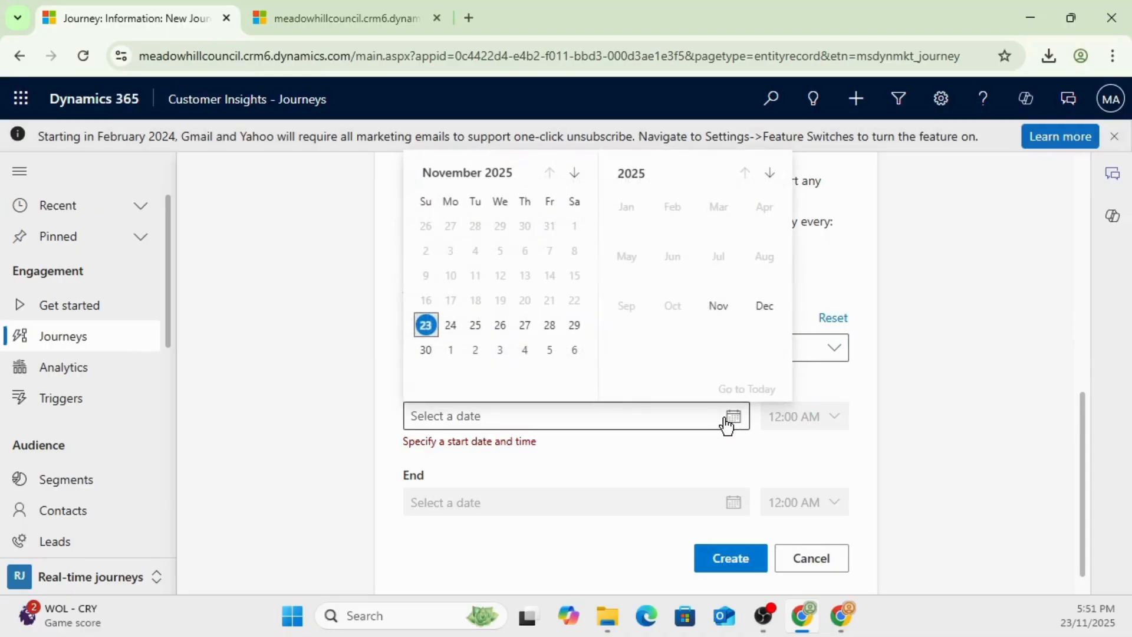
{"action": "left_click", "coordinate": [574, 172]}
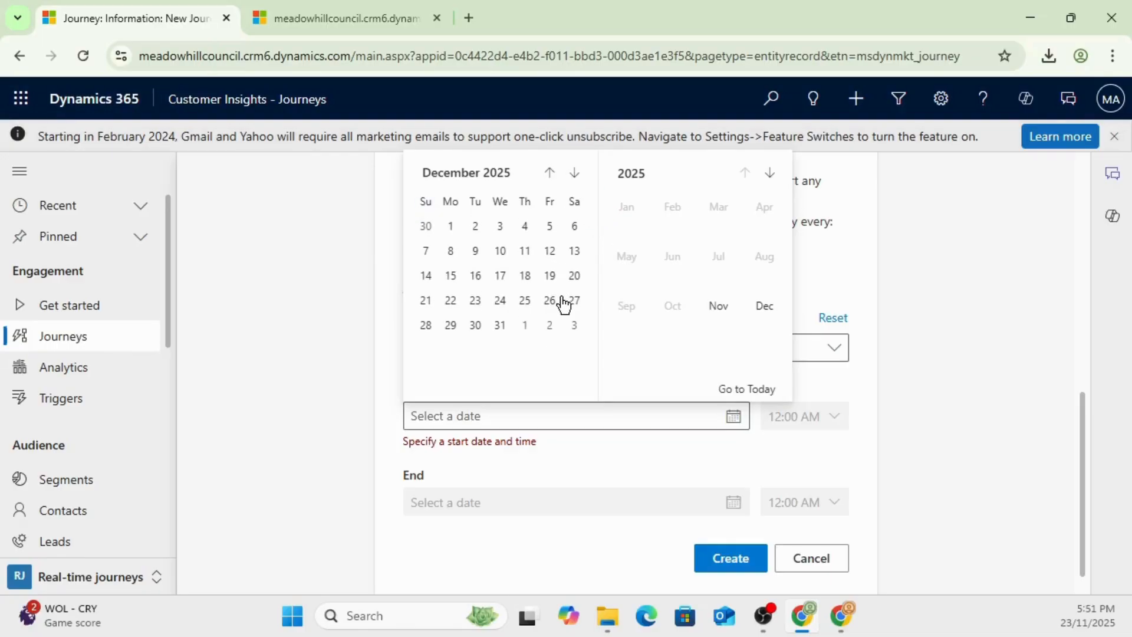
{"action": "left_click", "coordinate": [500, 301]}
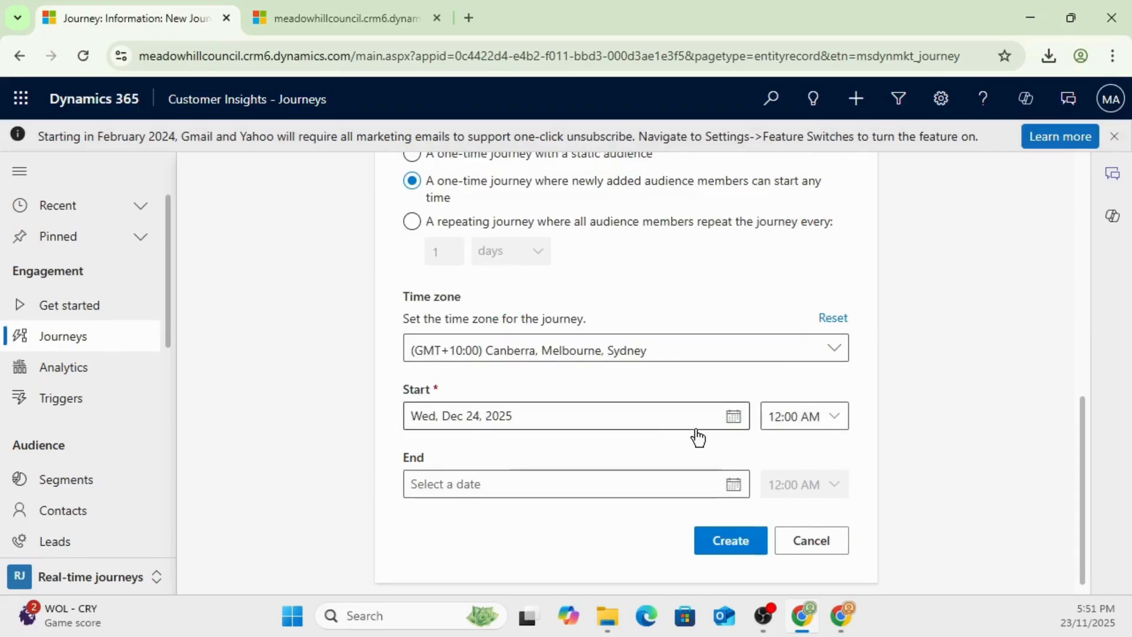
{"action": "left_click", "coordinate": [712, 443]}
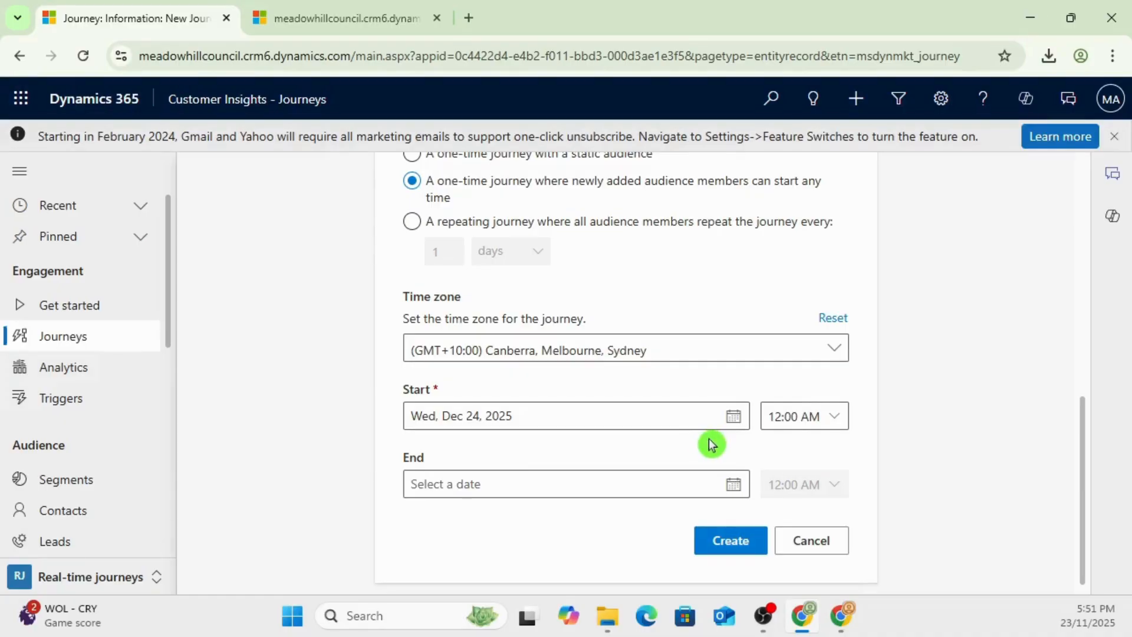
{"action": "left_click", "coordinate": [842, 424]}
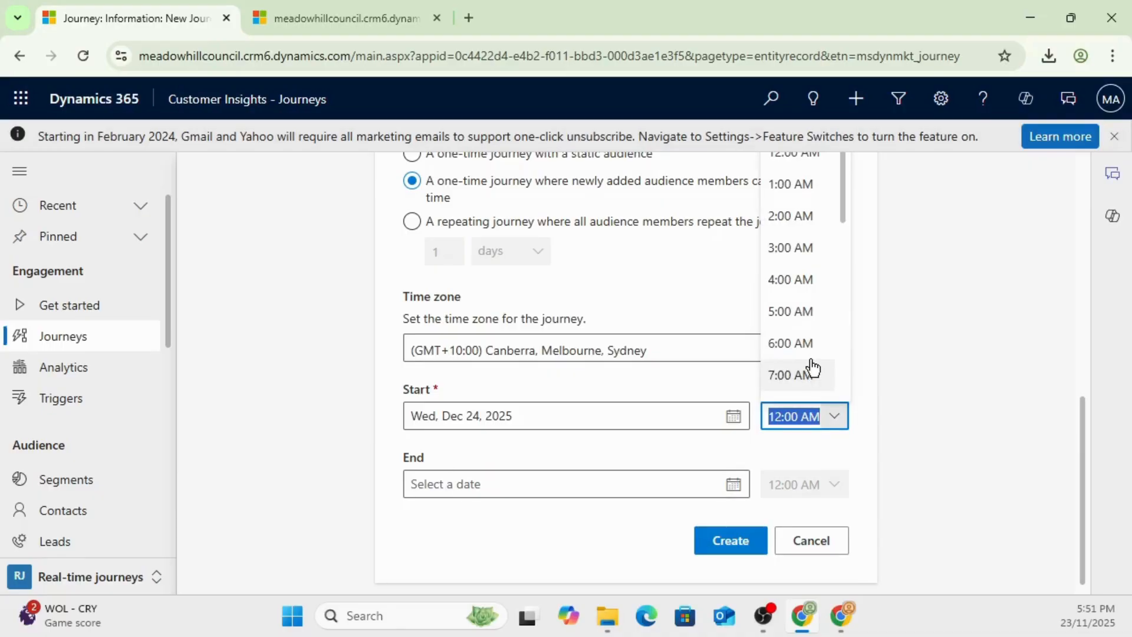
{"action": "scroll", "coordinate": [811, 365], "scroll_direction": "down", "scroll_amount": 3}
{"action": "left_click", "coordinate": [800, 264]}
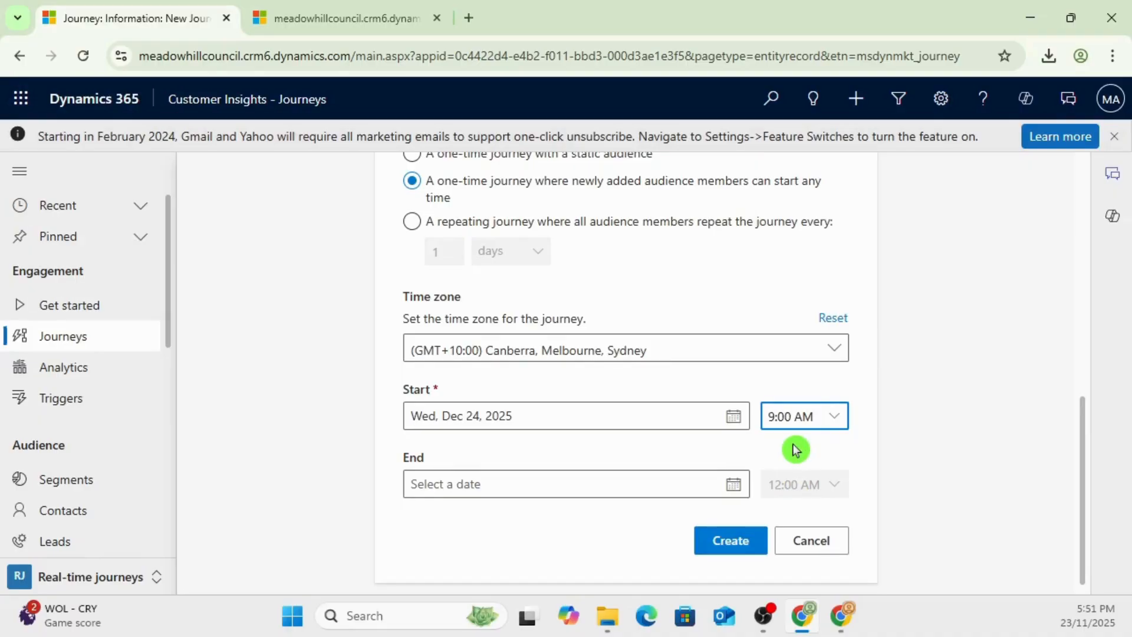
Set the journey's end to Sat, Dec 27, 2025 at 9:00 AM and create the journey.
{"action": "left_click", "coordinate": [733, 484]}
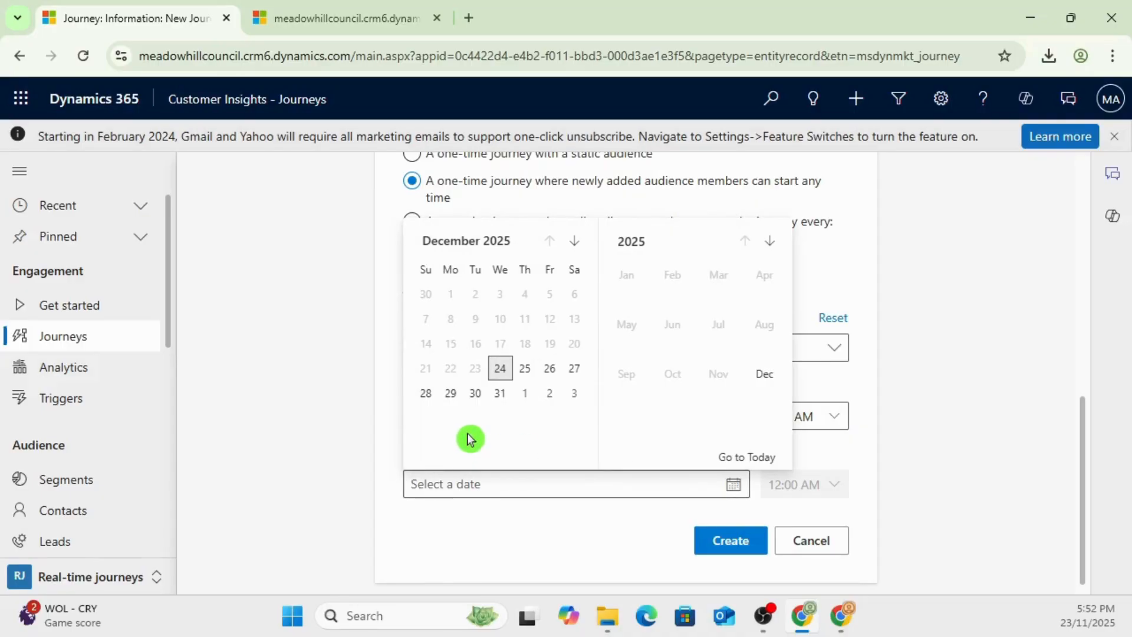
{"action": "left_click", "coordinate": [576, 372]}
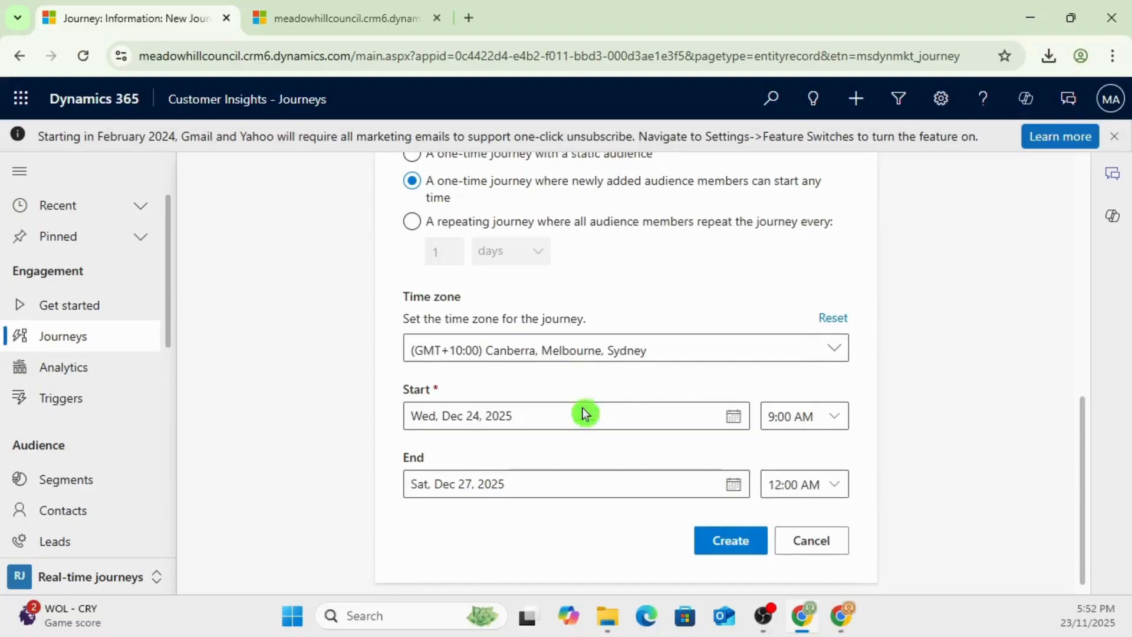
{"action": "left_click", "coordinate": [831, 483]}
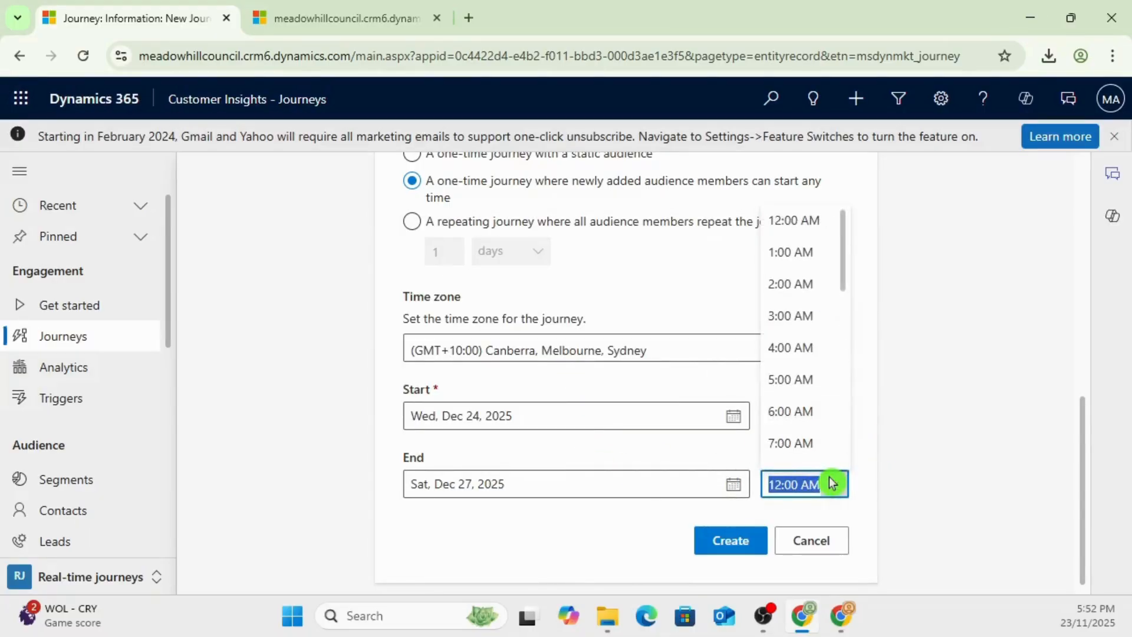
{"action": "scroll", "coordinate": [822, 427], "scroll_direction": "down", "scroll_amount": 2}
{"action": "left_click", "coordinate": [823, 420]}
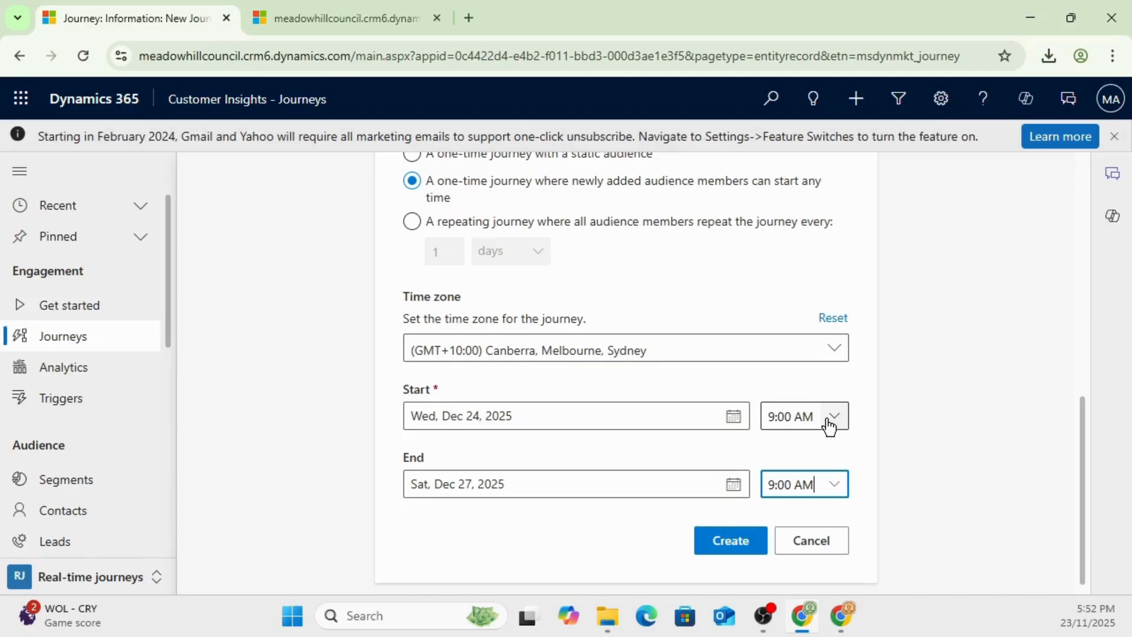
{"action": "left_click", "coordinate": [727, 539]}
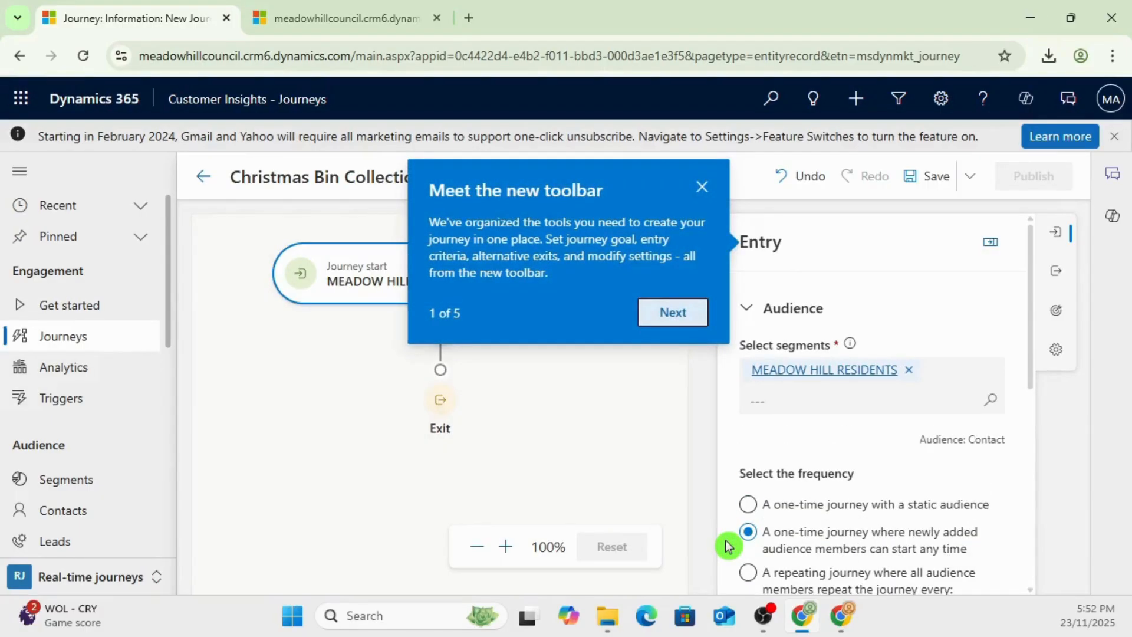
Go through the five-part introduction to the journey toolbar and finish it at Settings.
{"action": "left_click", "coordinate": [674, 316]}
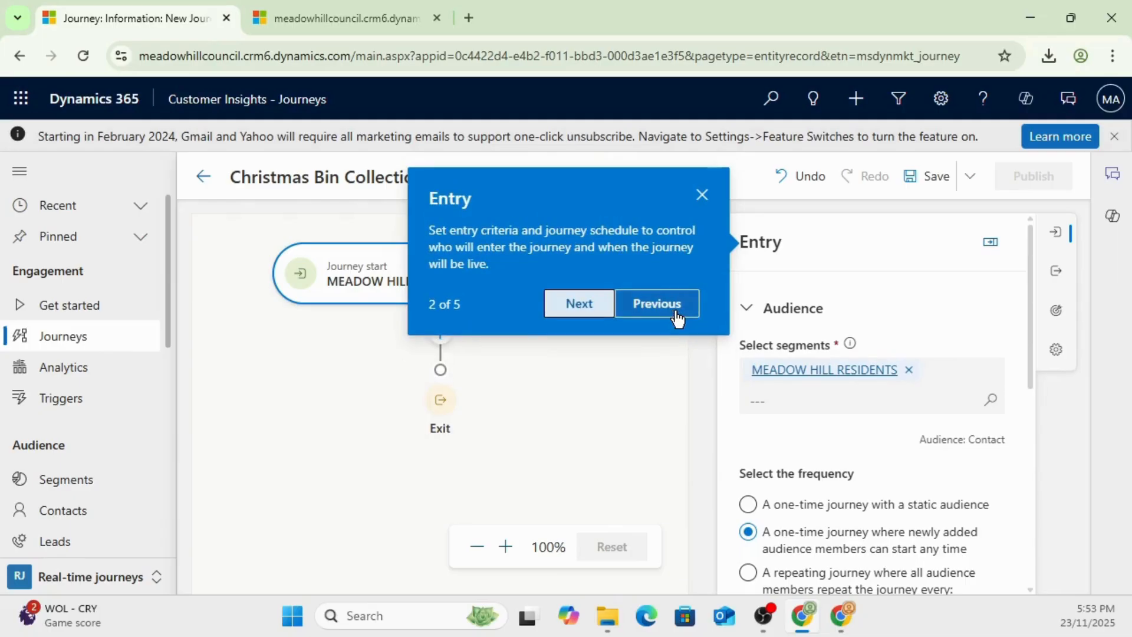
{"action": "left_click", "coordinate": [579, 304]}
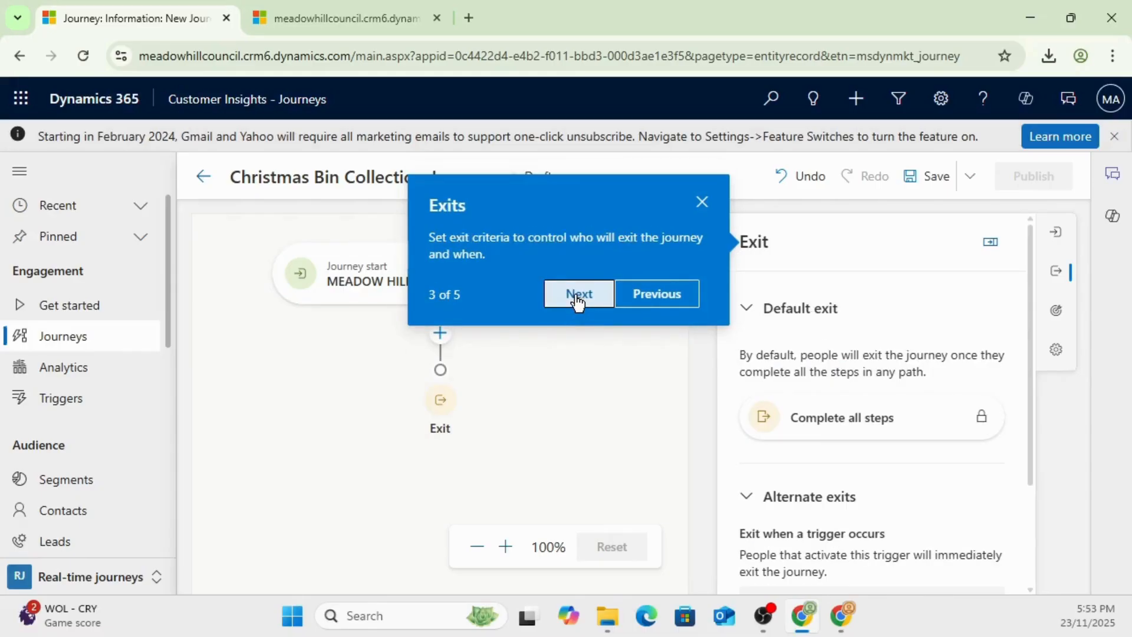
{"action": "left_click", "coordinate": [577, 302]}
{"action": "left_click", "coordinate": [578, 302]}
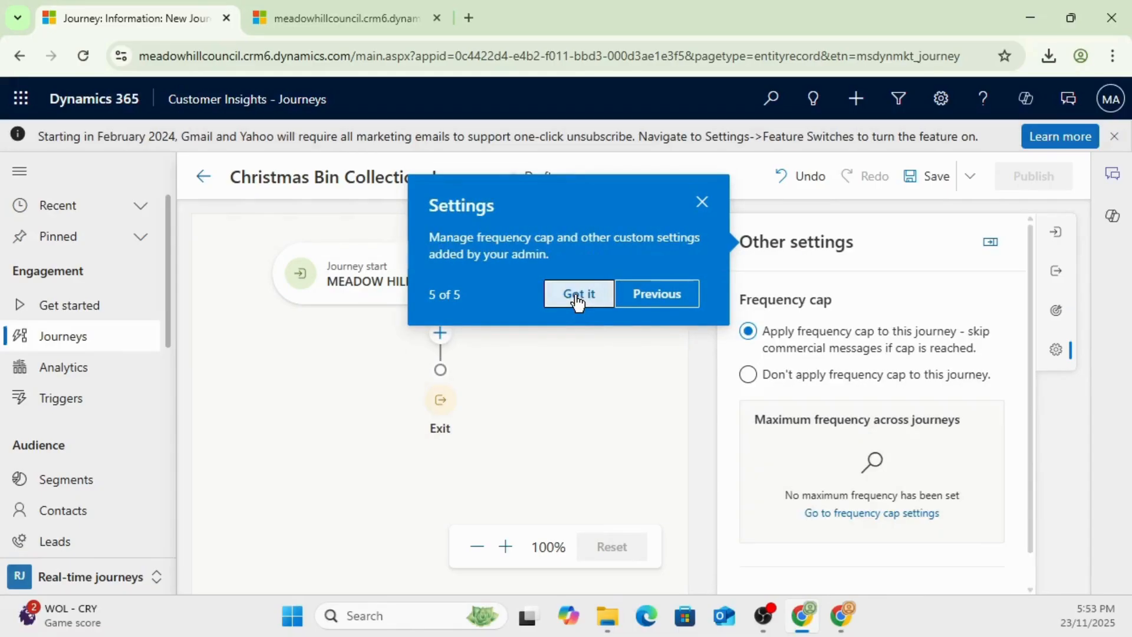
{"action": "left_click", "coordinate": [577, 301]}
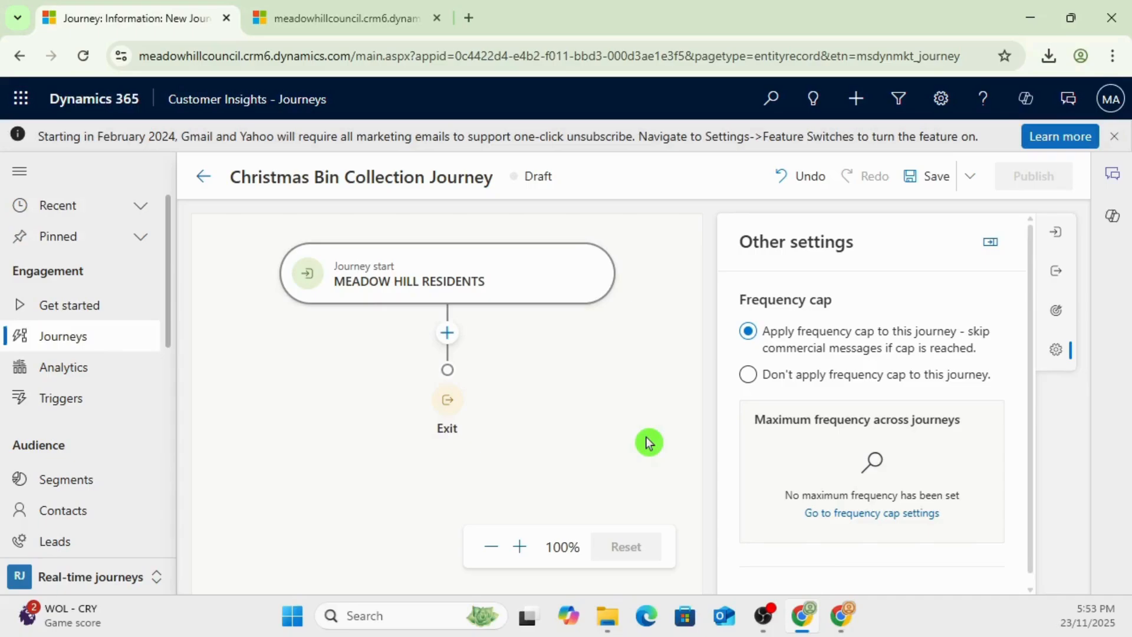
Set the journey to not apply the frequency cap and save the journey.
{"action": "left_click", "coordinate": [802, 383]}
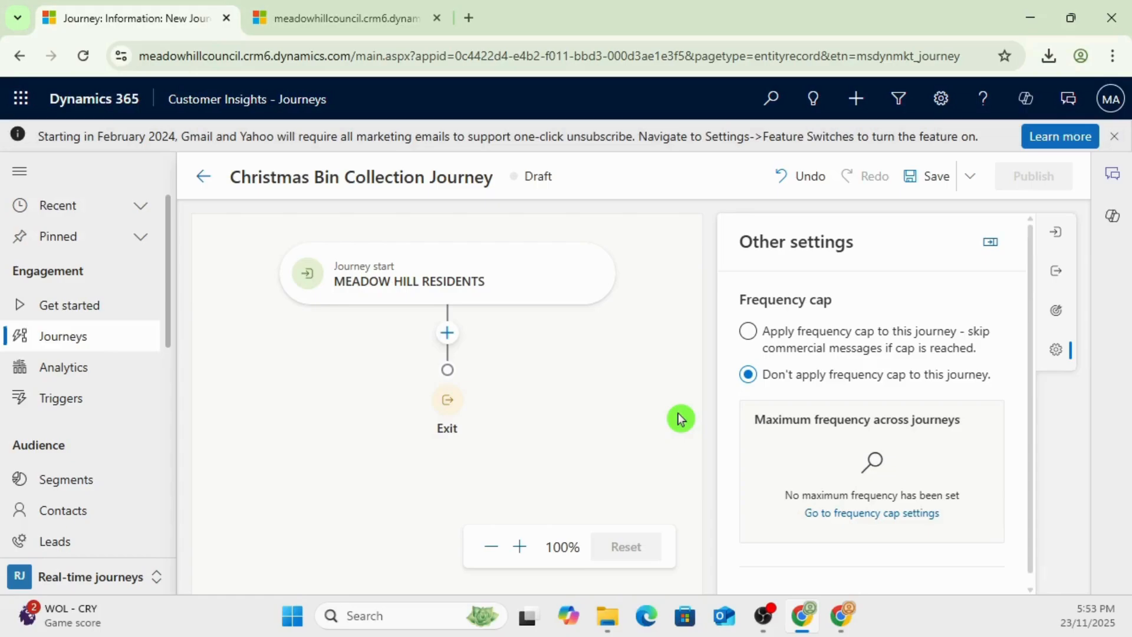
{"action": "left_click", "coordinate": [937, 177]}
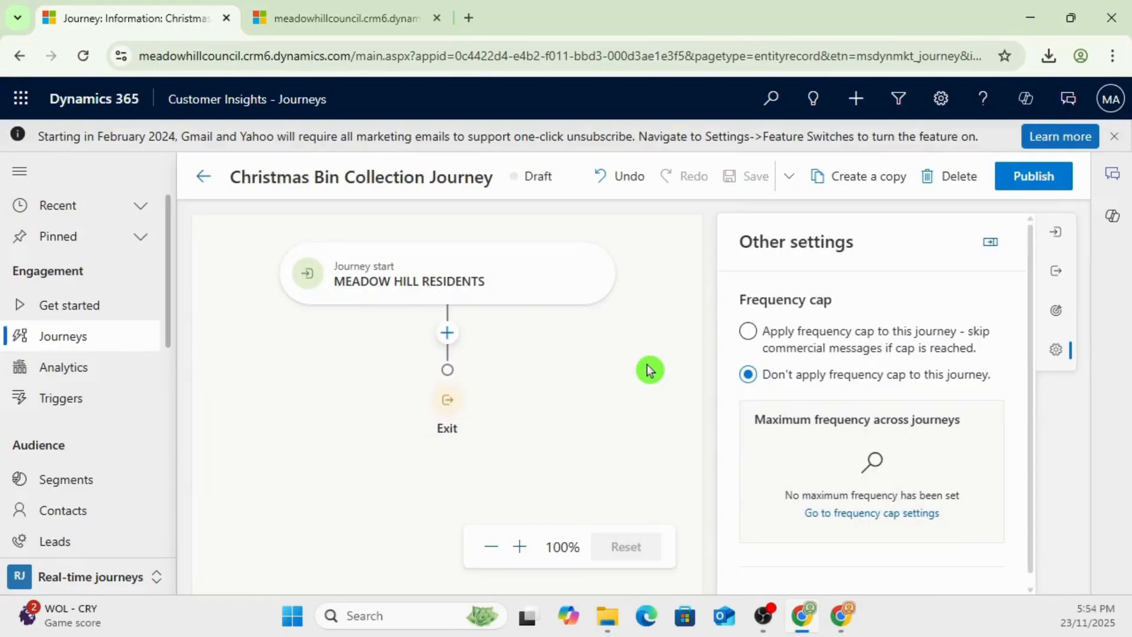
Examine the journey's entry point and the available AI powered actions, conditions, activities and connectors that can be added after it.
{"action": "left_click", "coordinate": [467, 286]}
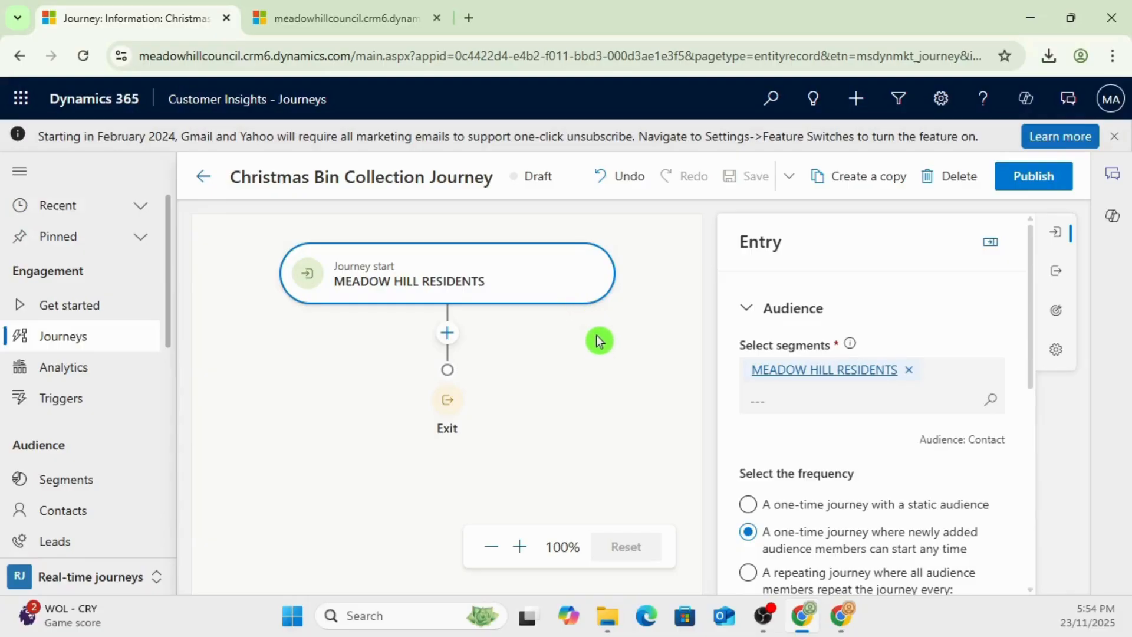
{"action": "left_click", "coordinate": [447, 334]}
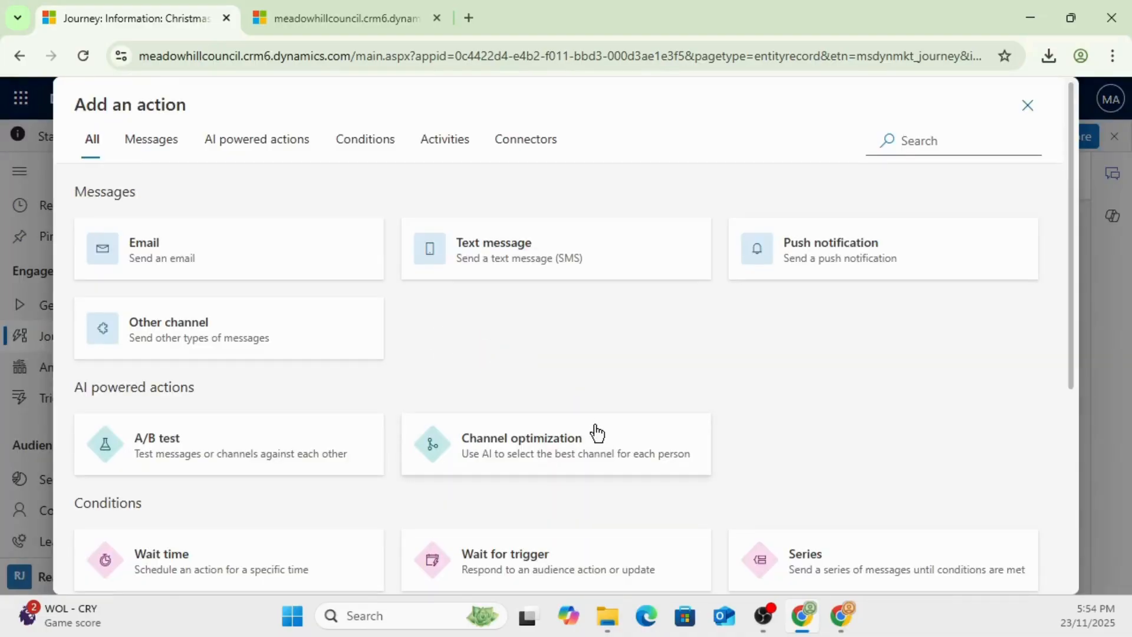
{"action": "left_click", "coordinate": [1027, 107]}
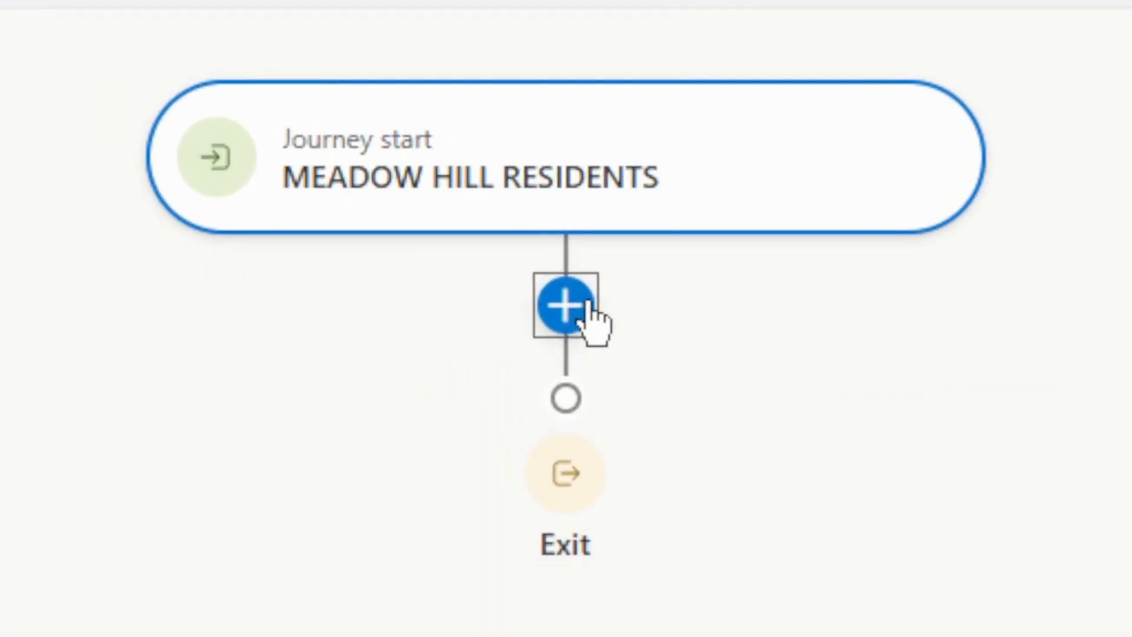
{"action": "left_click", "coordinate": [564, 315]}
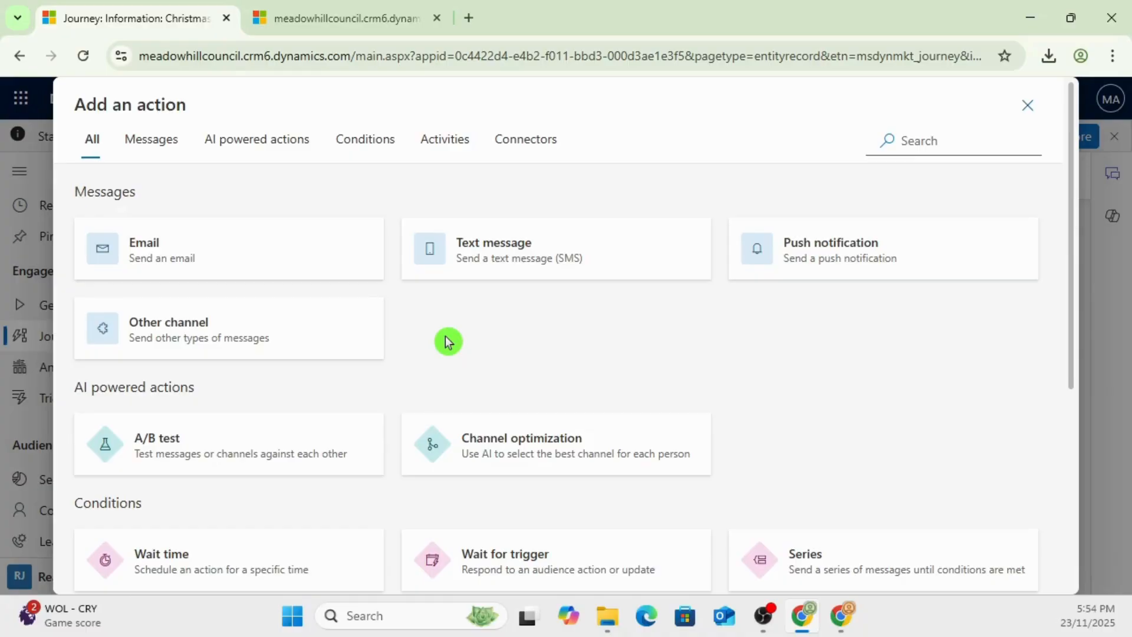
{"action": "left_click", "coordinate": [272, 146]}
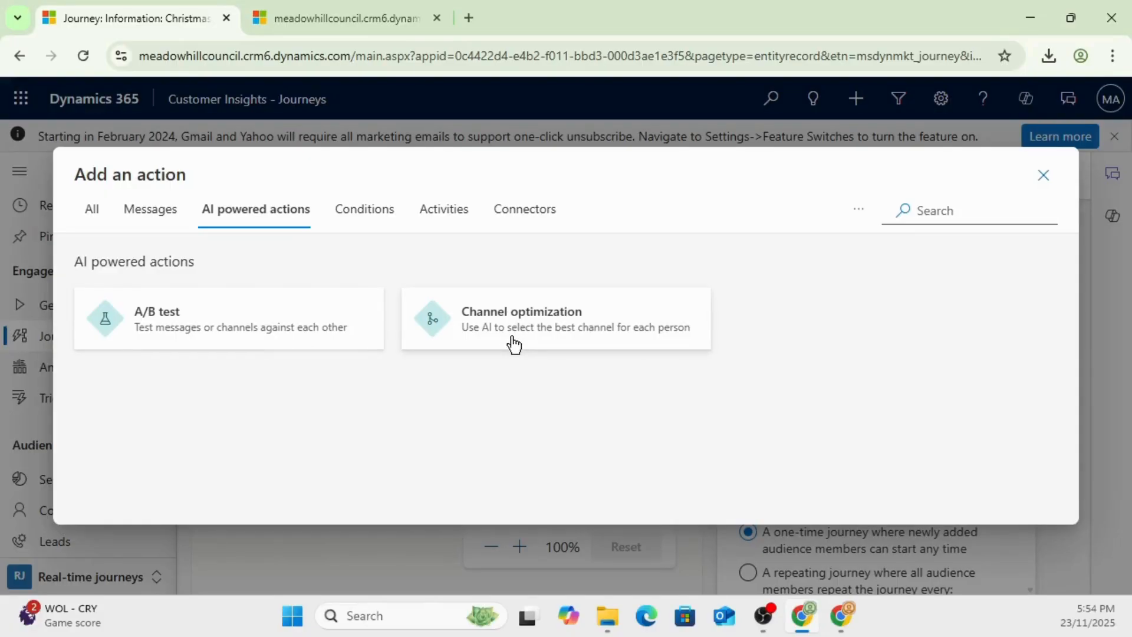
{"action": "left_click", "coordinate": [377, 213]}
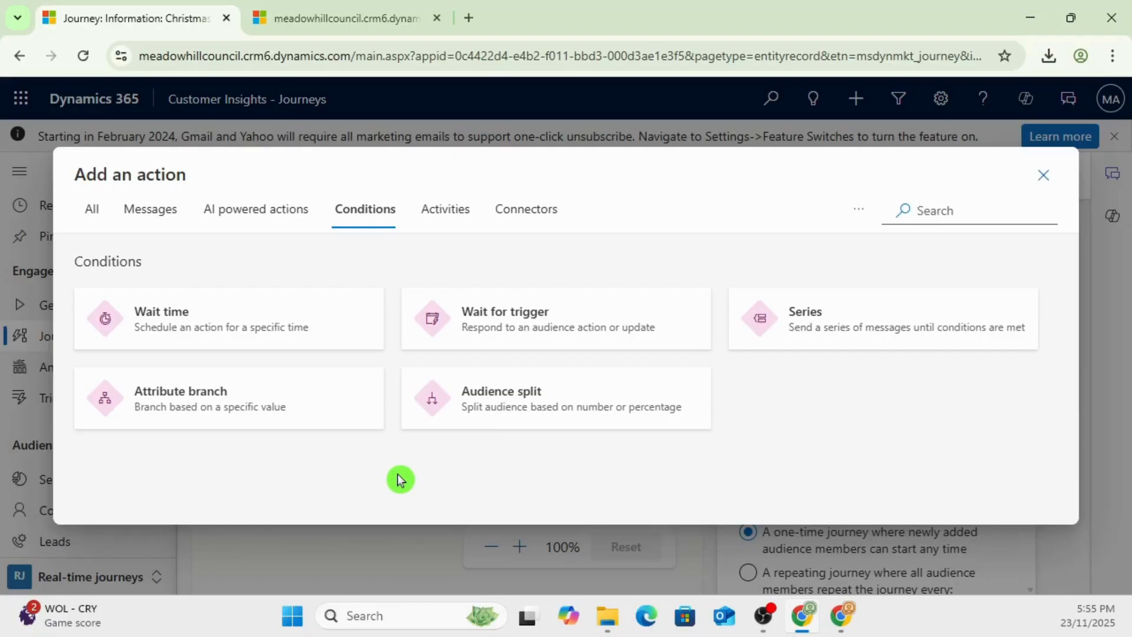
{"action": "left_click", "coordinate": [463, 217]}
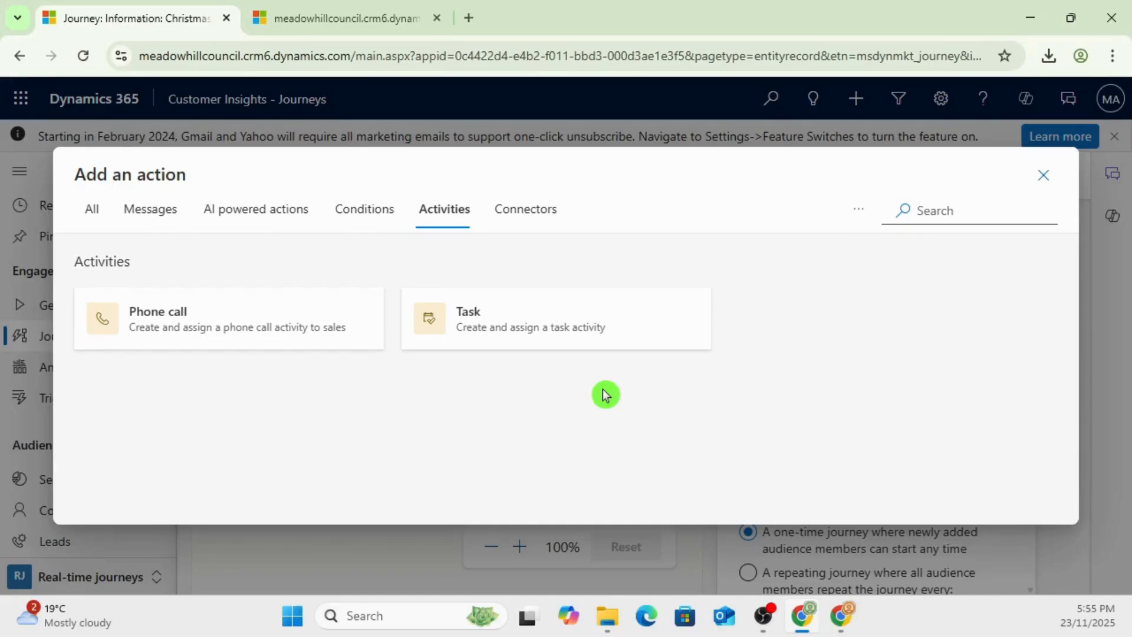
{"action": "left_click", "coordinate": [507, 210]}
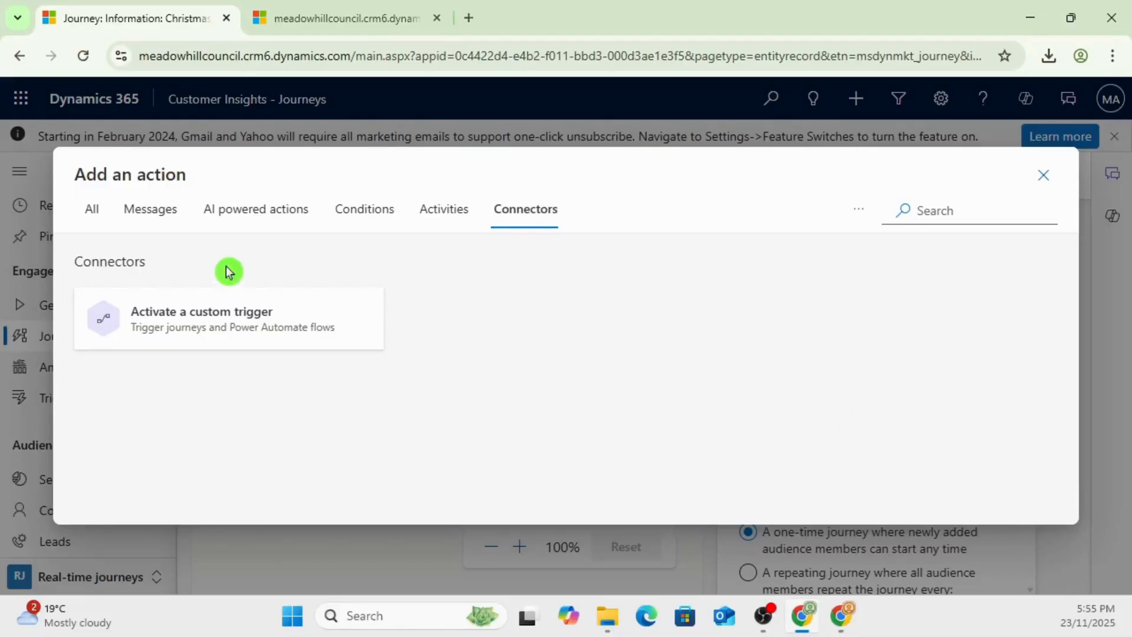
{"action": "left_click", "coordinate": [93, 220]}
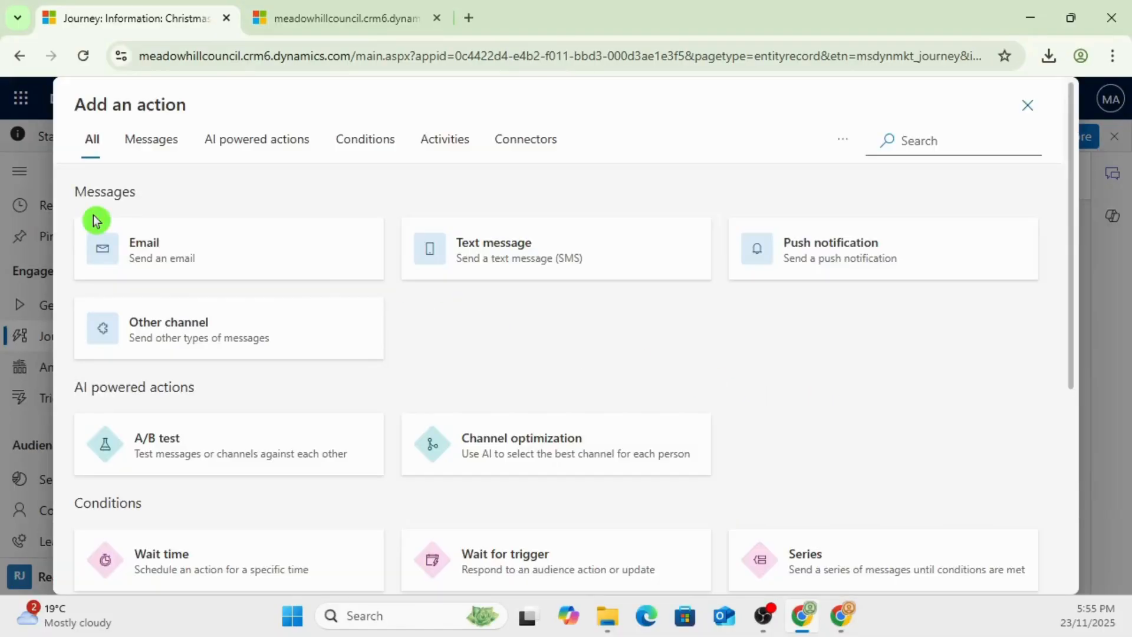
{"action": "left_click", "coordinate": [865, 377]}
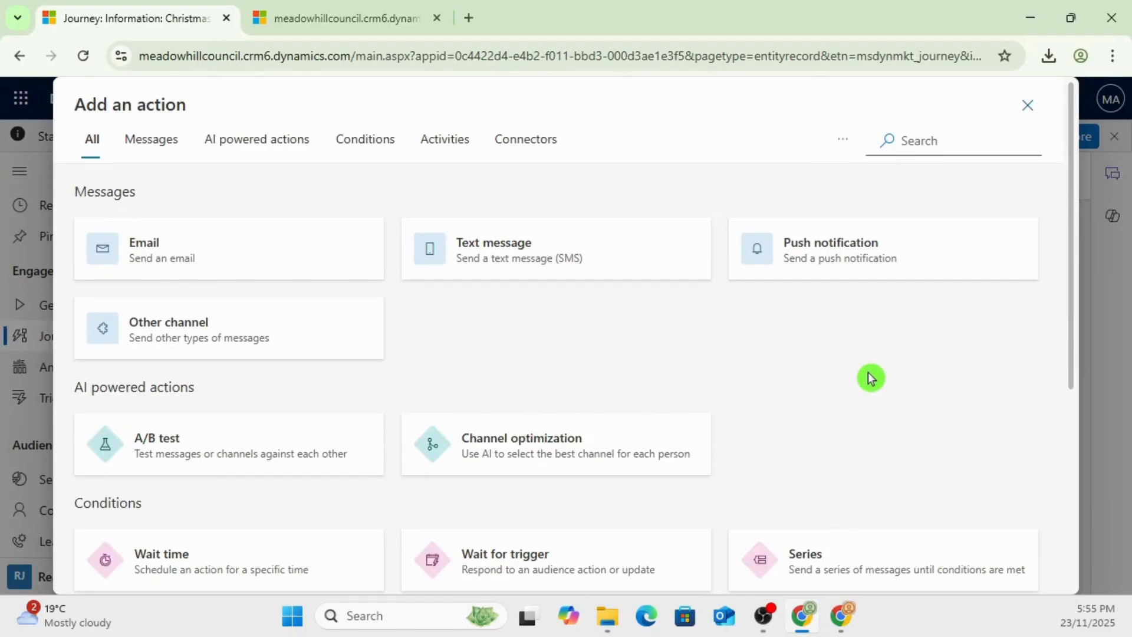
Add an Email action after the journey start, assign the Christmas Bin Collection Comms email, and save the journey.
{"action": "left_click", "coordinate": [244, 261]}
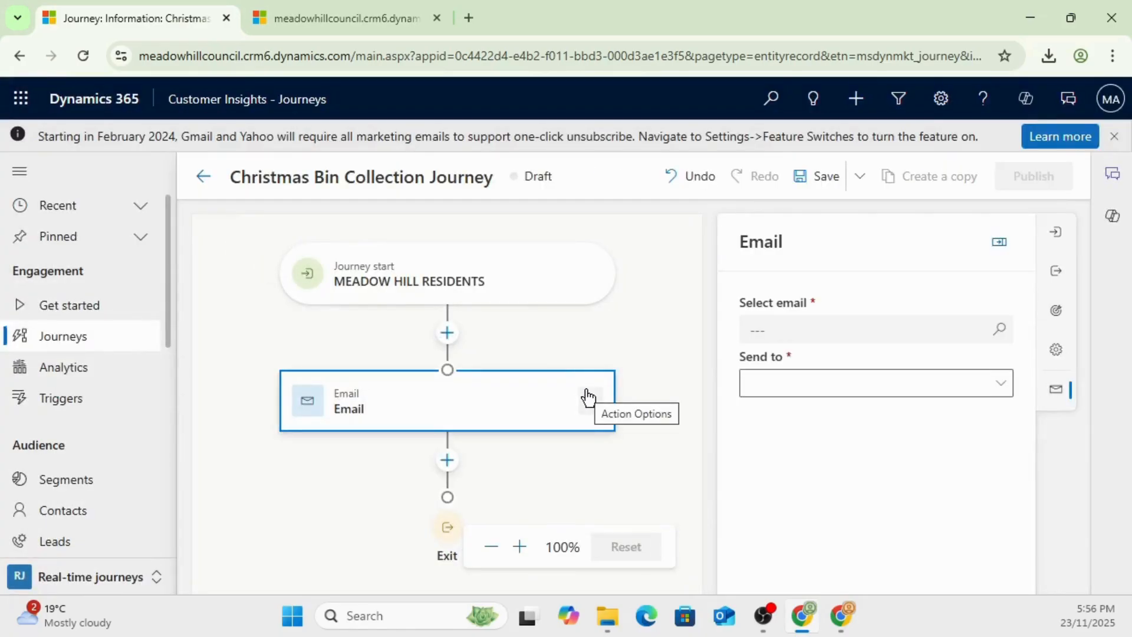
{"action": "left_click", "coordinate": [1001, 335]}
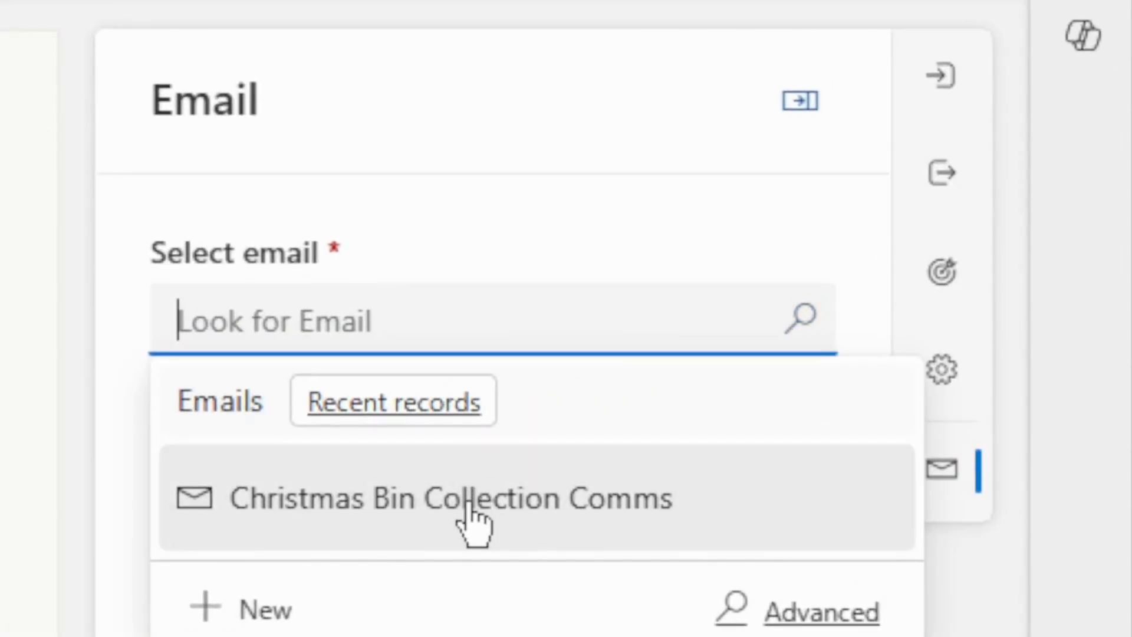
{"action": "left_click", "coordinate": [470, 507]}
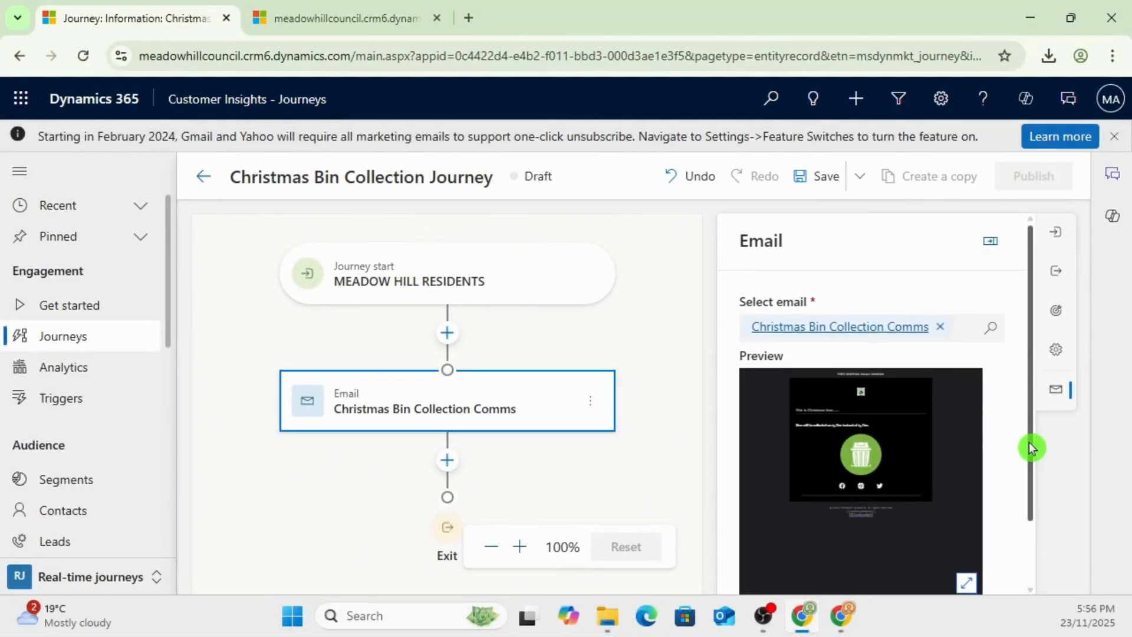
{"action": "left_click_drag", "start_coordinate": [1032, 447], "coordinate": [1018, 543]}
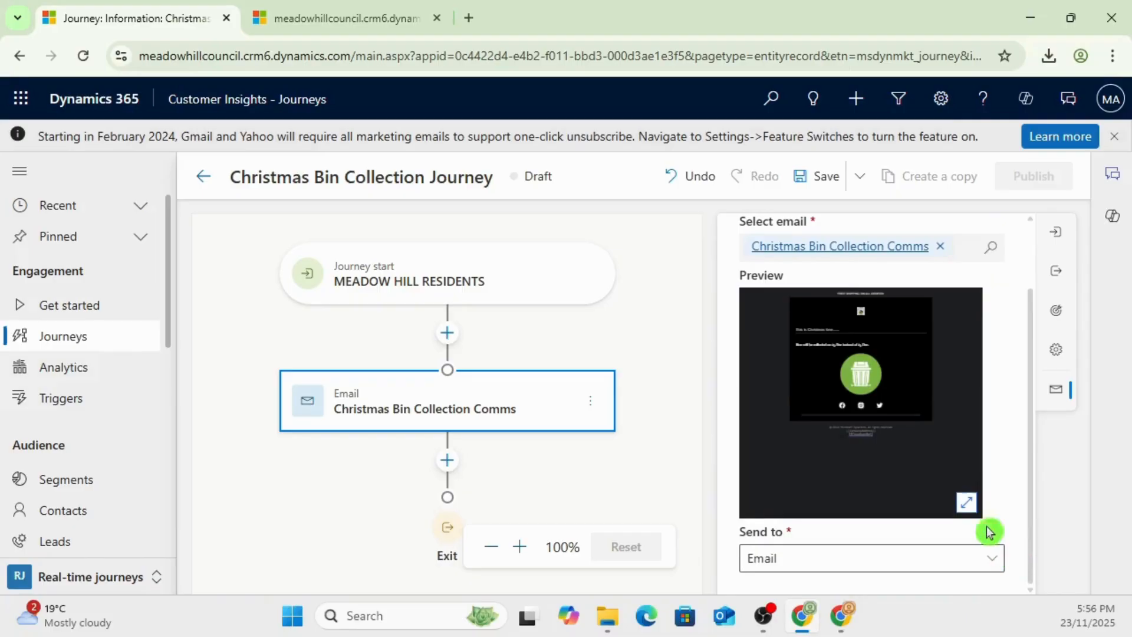
{"action": "left_click", "coordinate": [822, 184]}
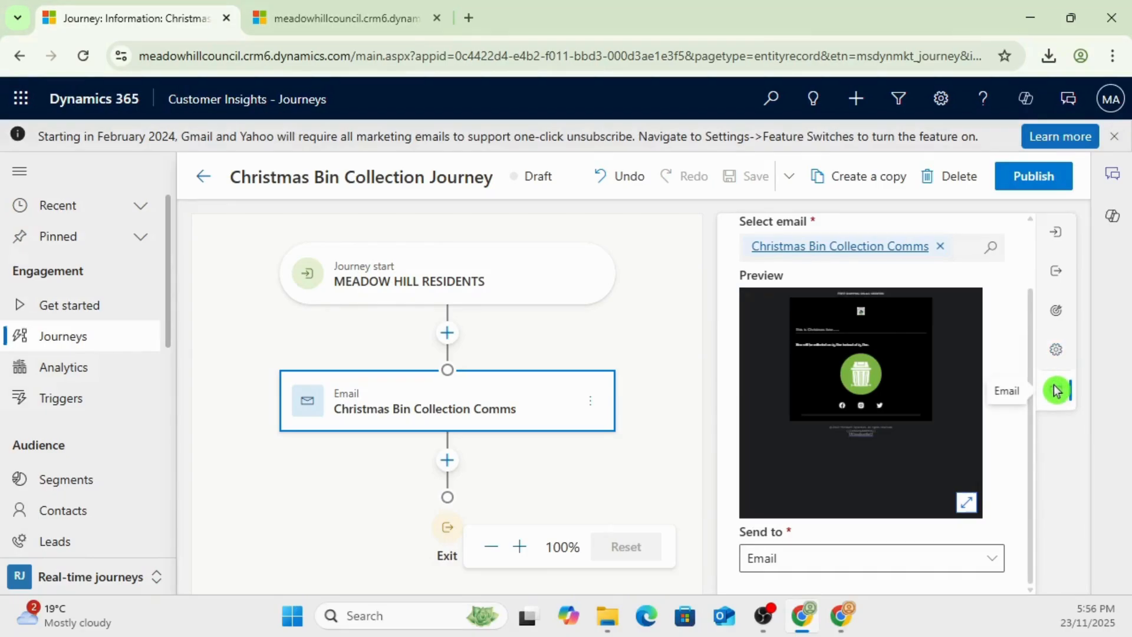
Review the journey's frequency cap, goal, exit criteria, entry audience and schedule settings.
{"action": "left_click", "coordinate": [1055, 354]}
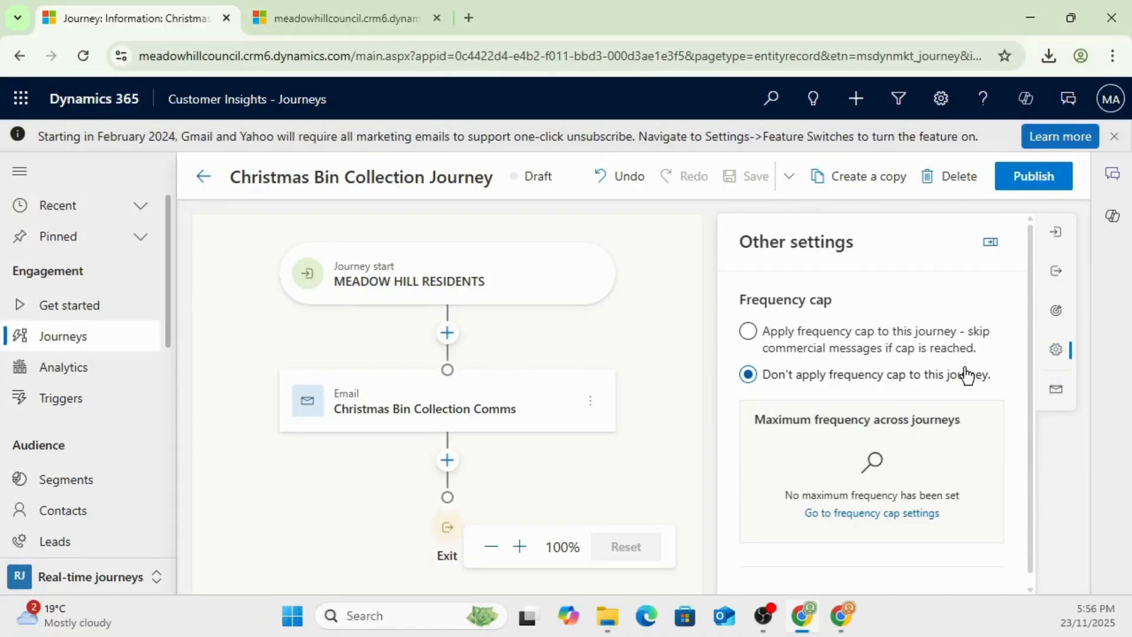
{"action": "left_click", "coordinate": [1056, 312]}
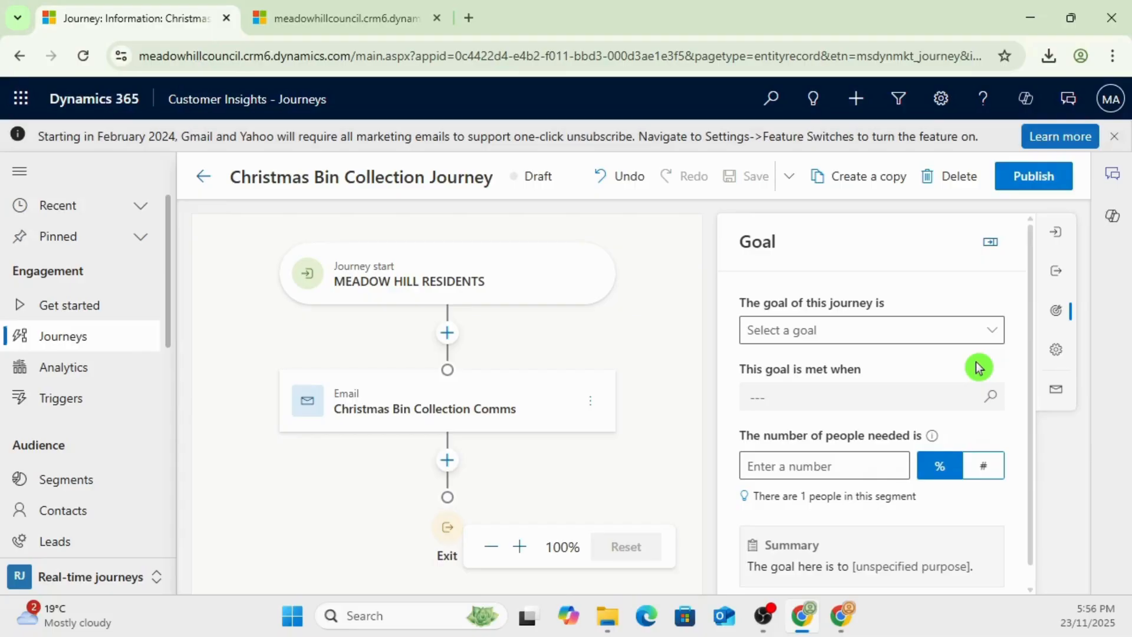
{"action": "scroll", "coordinate": [975, 362], "scroll_direction": "down", "scroll_amount": 1}
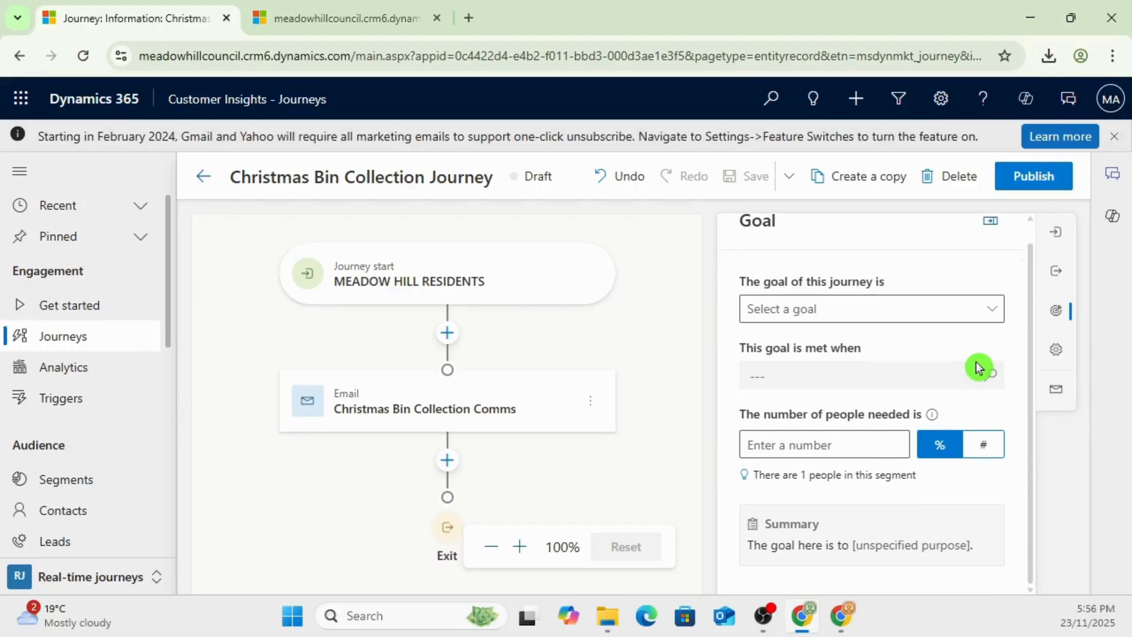
{"action": "left_click", "coordinate": [1059, 278]}
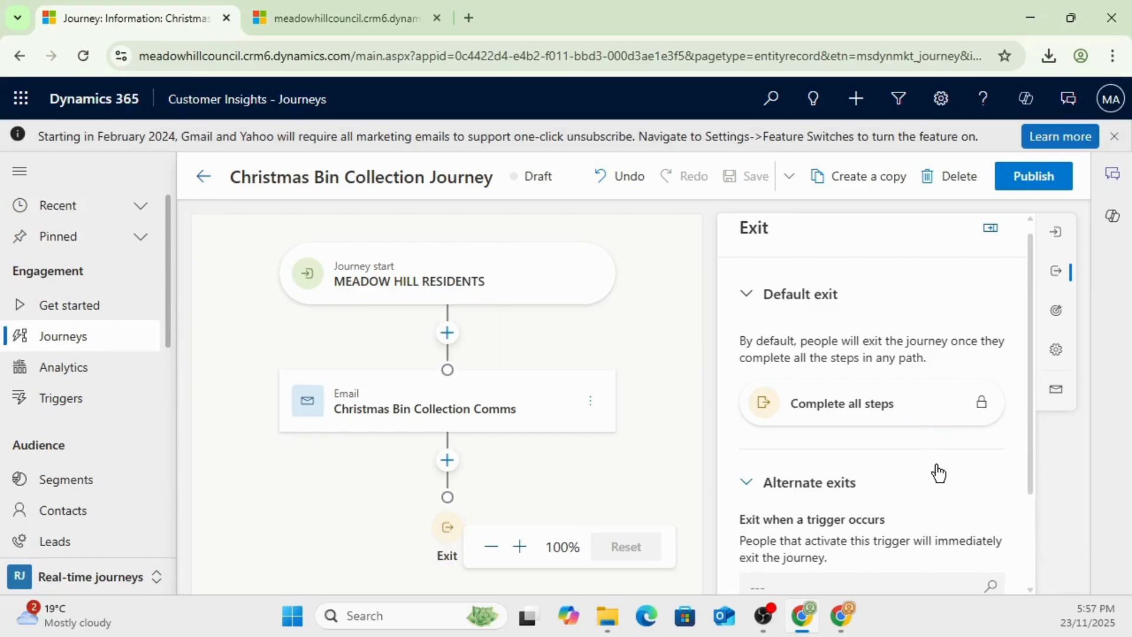
{"action": "left_click_drag", "start_coordinate": [1030, 480], "coordinate": [1027, 566]}
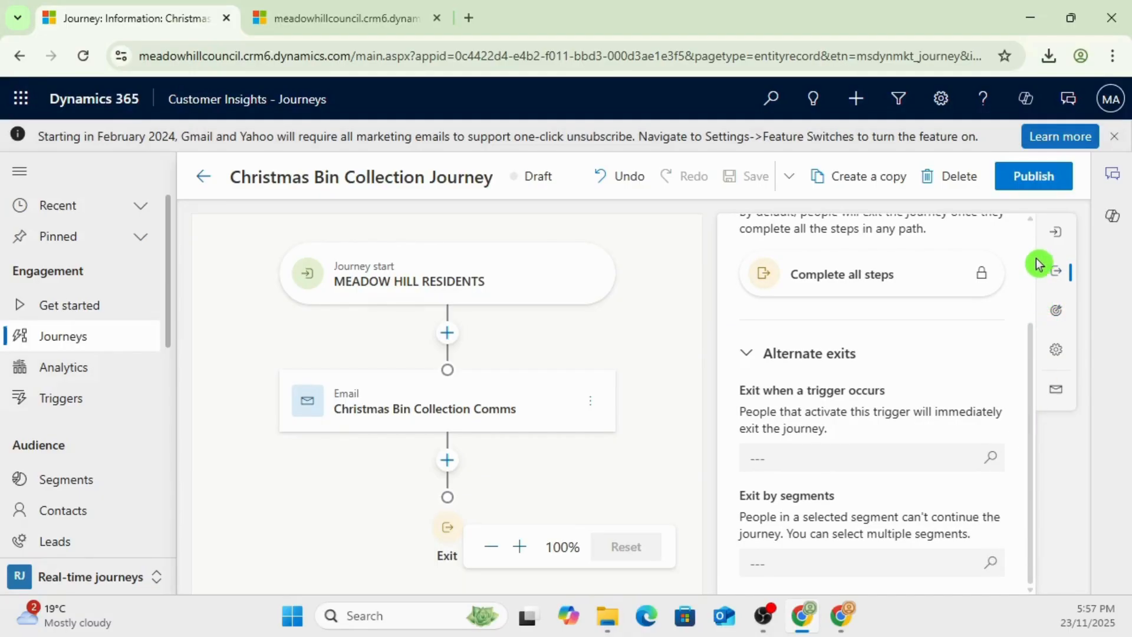
{"action": "left_click", "coordinate": [1055, 279]}
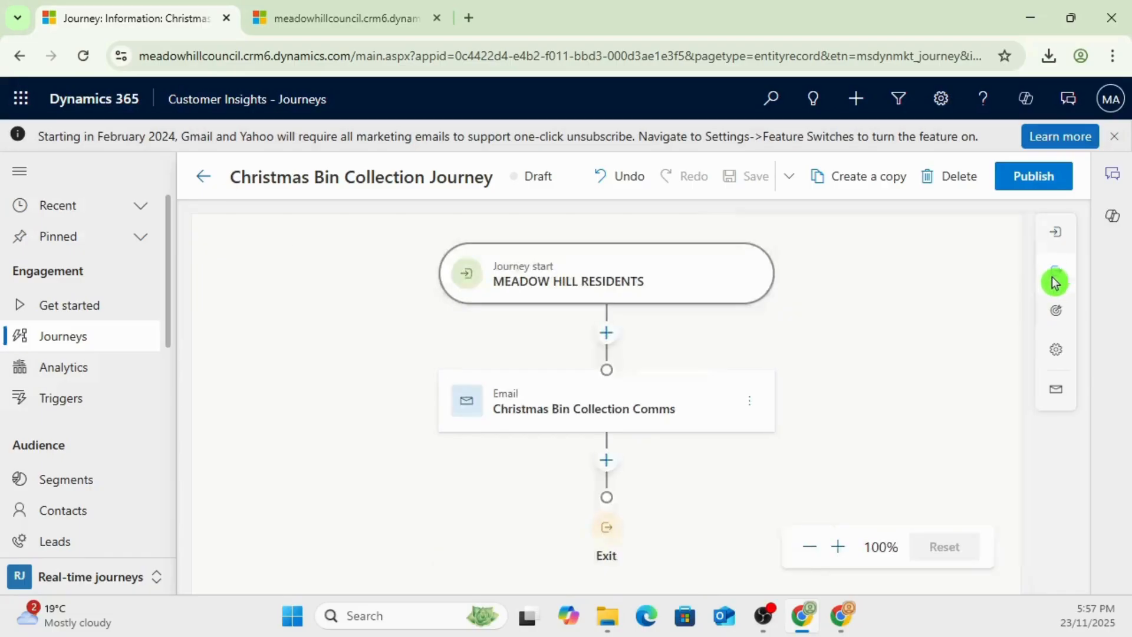
{"action": "left_click", "coordinate": [1057, 234]}
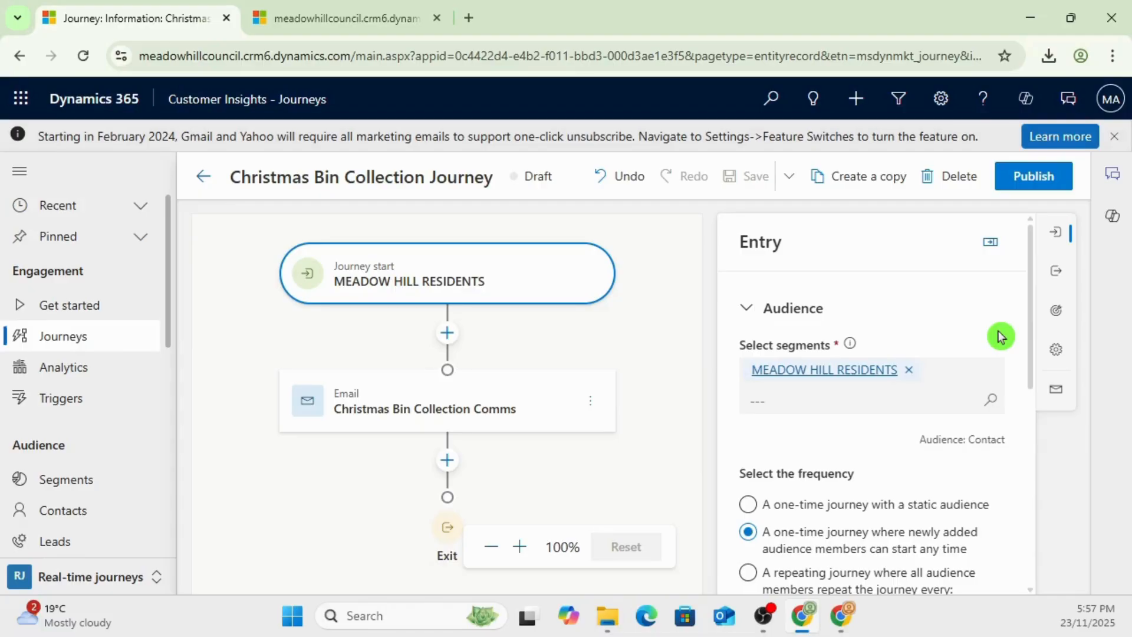
{"action": "scroll", "coordinate": [1000, 336], "scroll_direction": "down", "scroll_amount": 3}
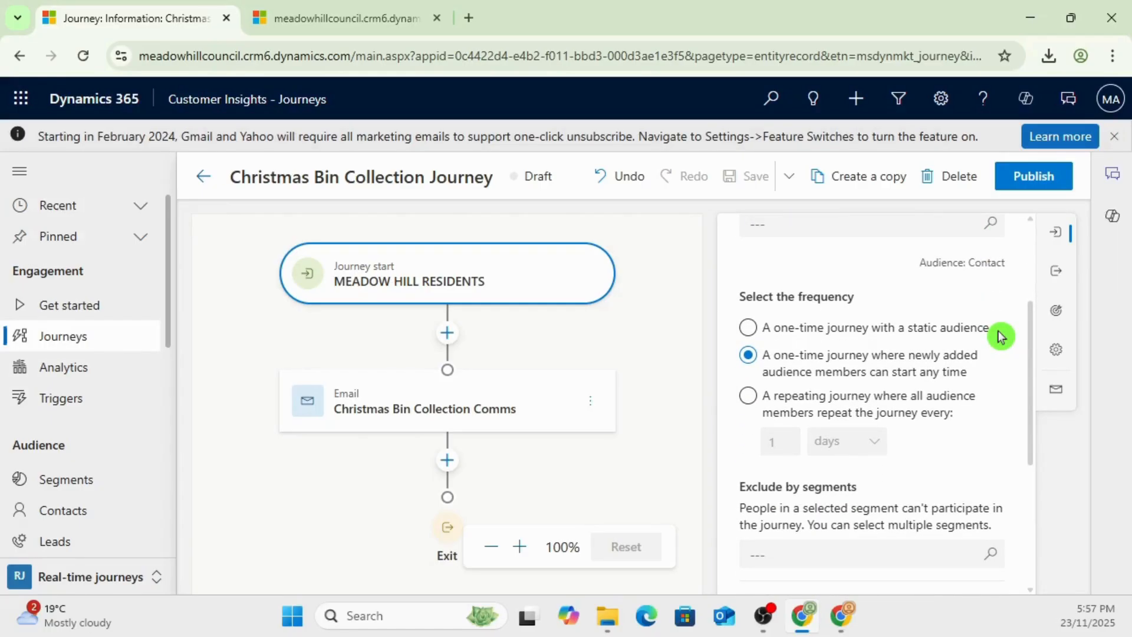
{"action": "scroll", "coordinate": [1001, 336], "scroll_direction": "down", "scroll_amount": 3}
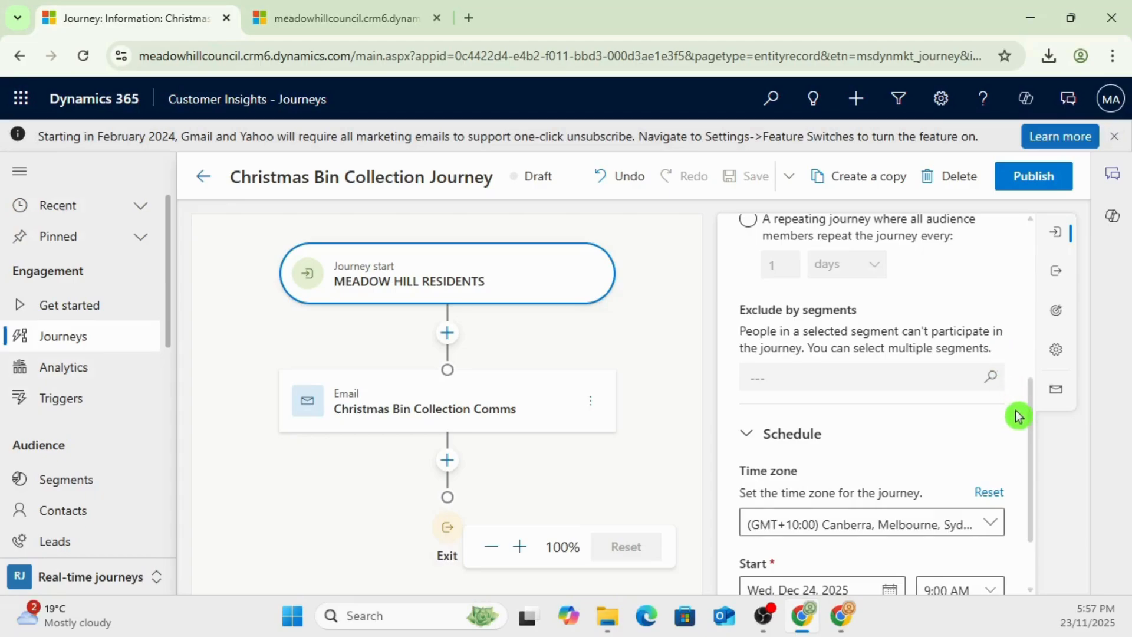
{"action": "scroll", "coordinate": [1015, 413], "scroll_direction": "down", "scroll_amount": 2}
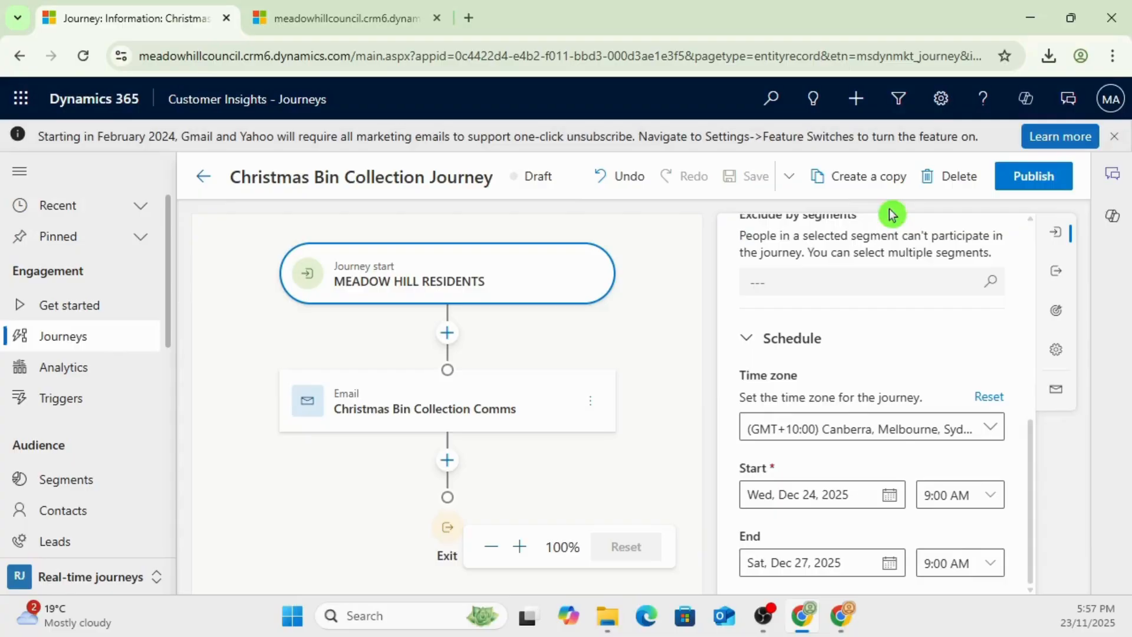
Publish the Christmas Bin Collection Journey and skip the introduction to its reporting.
{"action": "left_click", "coordinate": [747, 186]}
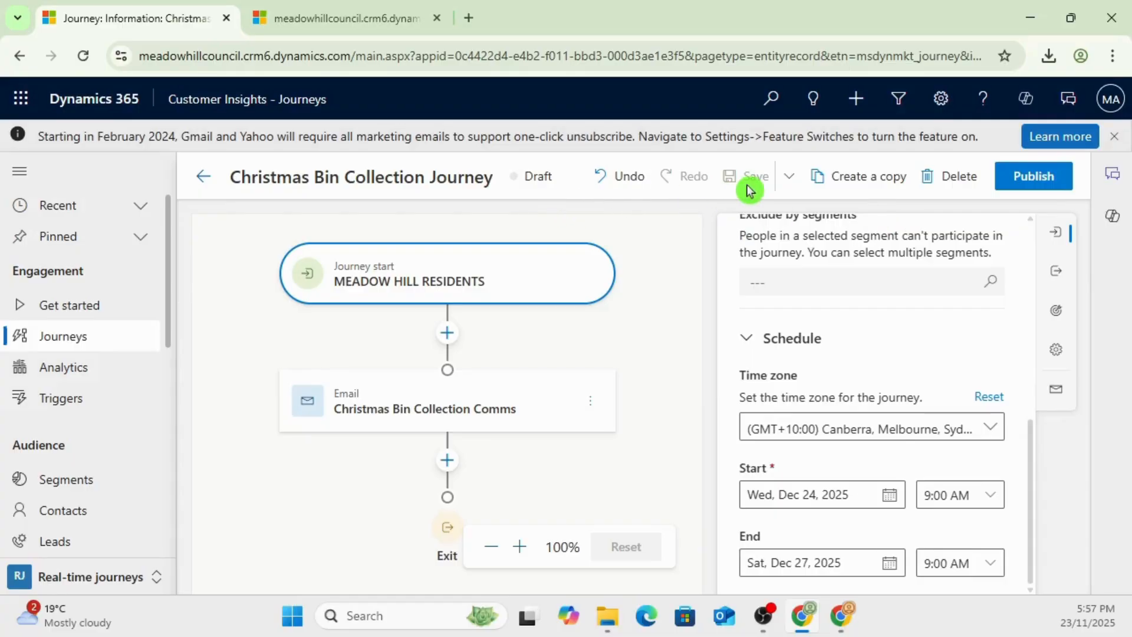
{"action": "left_click", "coordinate": [1024, 184]}
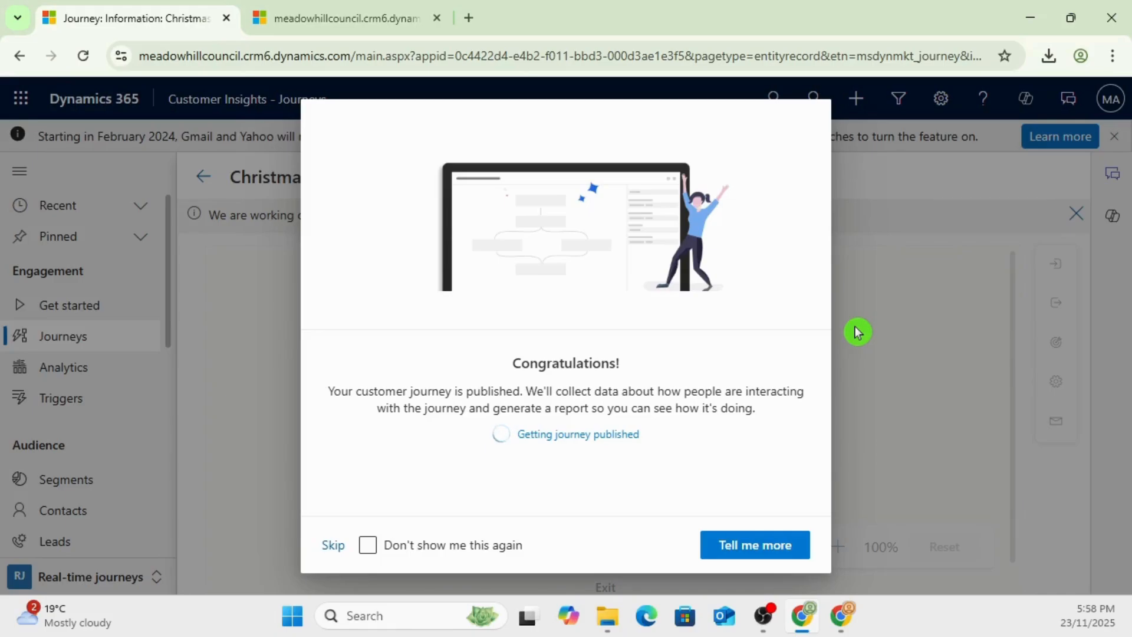
{"action": "left_click", "coordinate": [333, 546]}
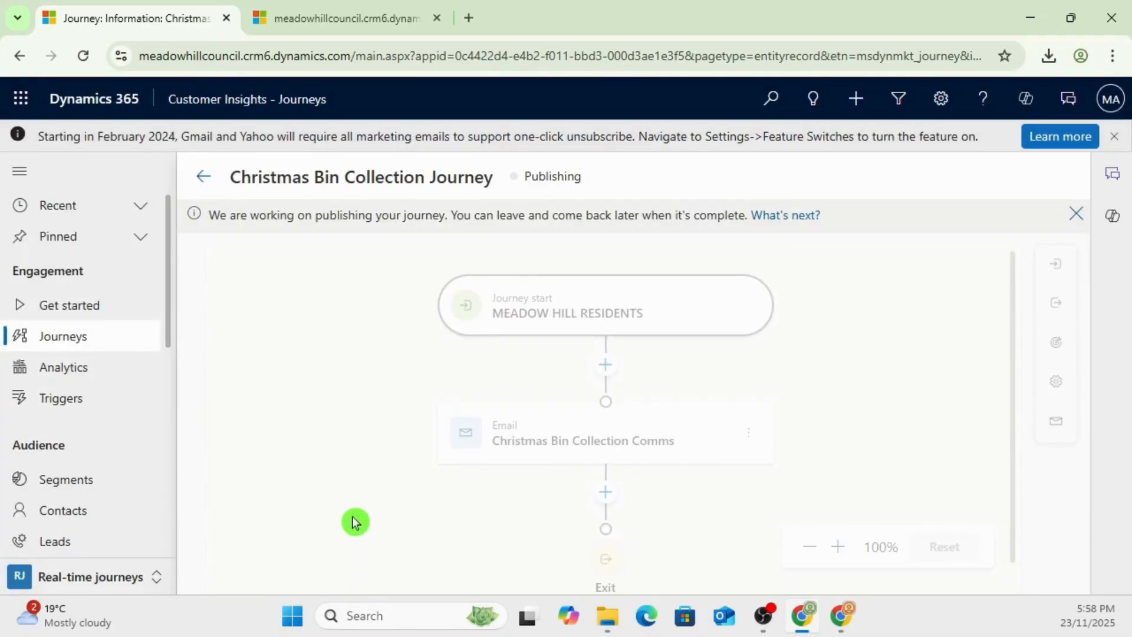